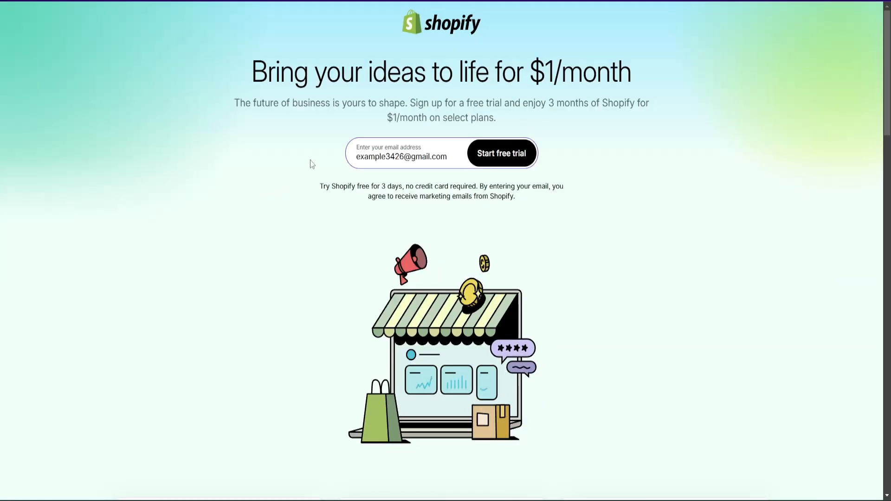
Start the free trial with the entered e-mail, set the account password, and create the Shopify account
{"action": "left_click", "coordinate": [500, 158]}
{"action": "left_click", "coordinate": [390, 233]}
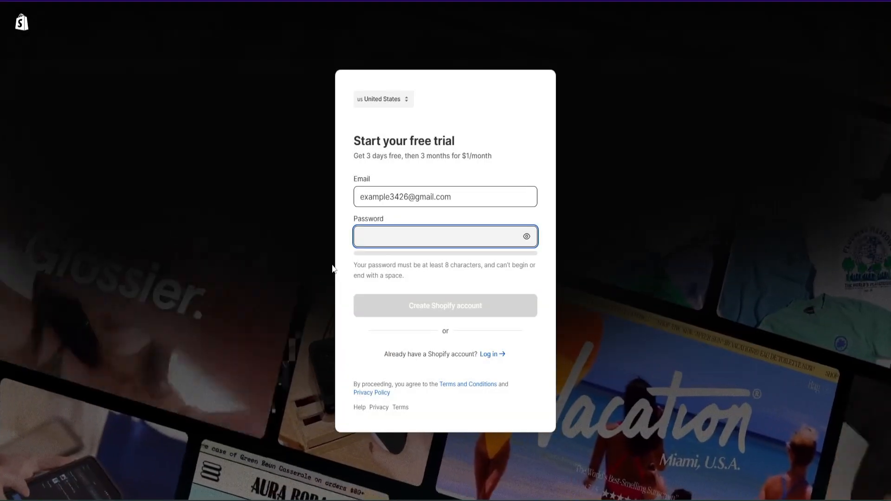
{"action": "type", "text": "********"}
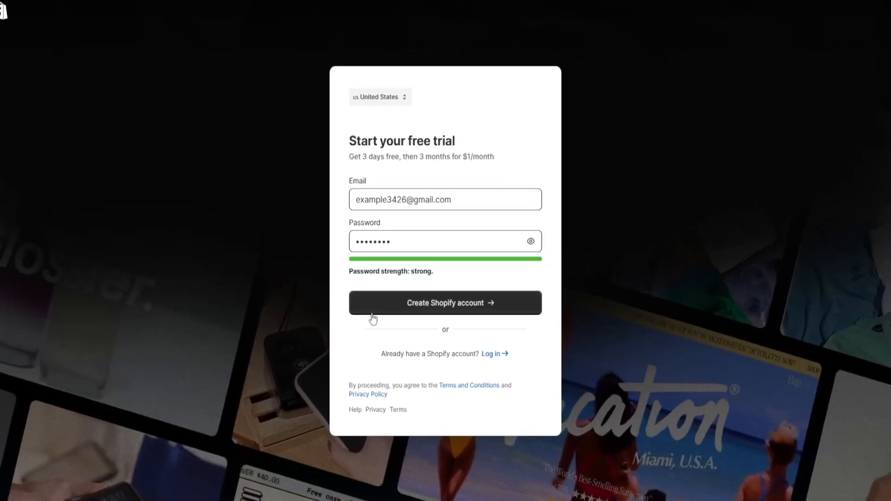
{"action": "left_click", "coordinate": [377, 314]}
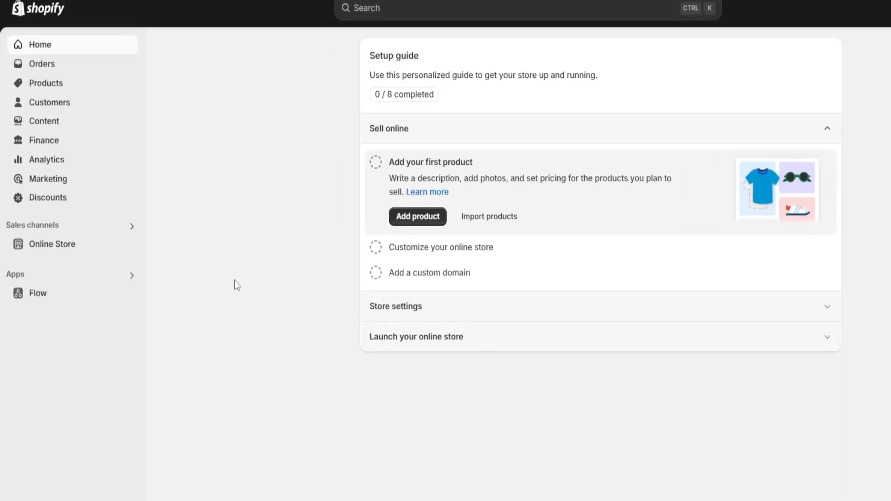
Go from the online store's themes to the Theme Store and filter its themes by the Free price
{"action": "left_click", "coordinate": [61, 260]}
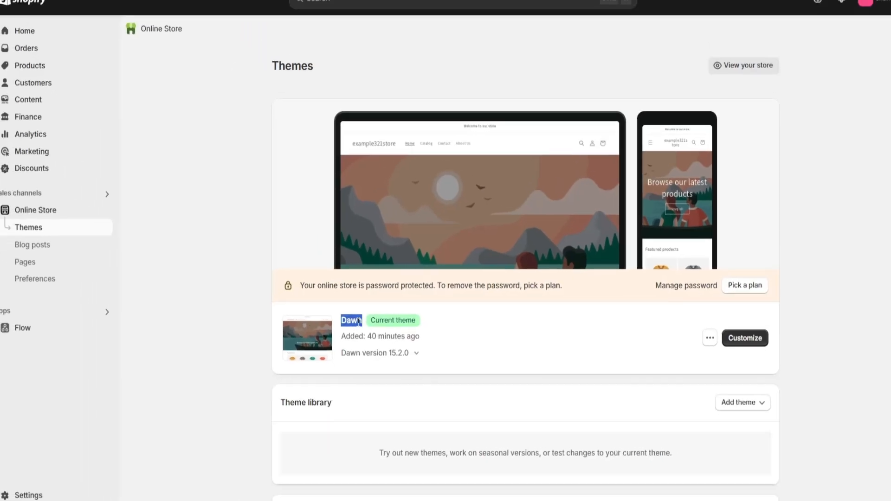
{"action": "scroll", "coordinate": [174, 343], "scroll_direction": "down", "scroll_amount": 10}
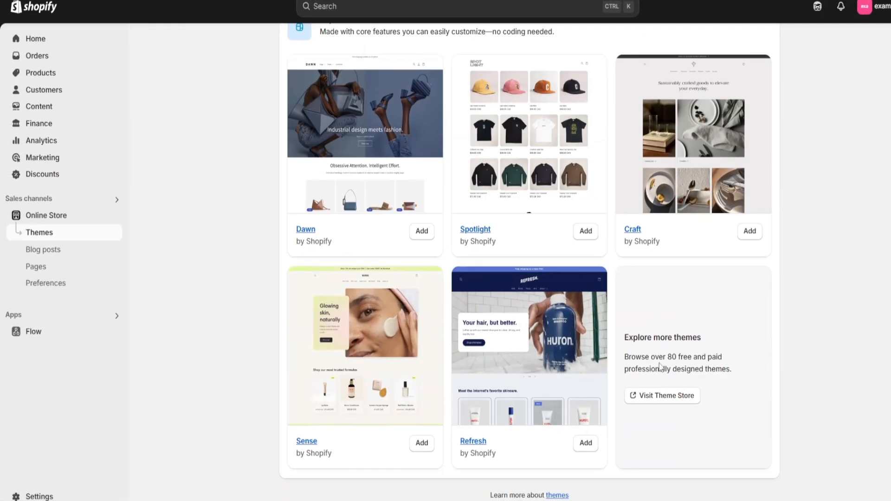
{"action": "left_click", "coordinate": [670, 401]}
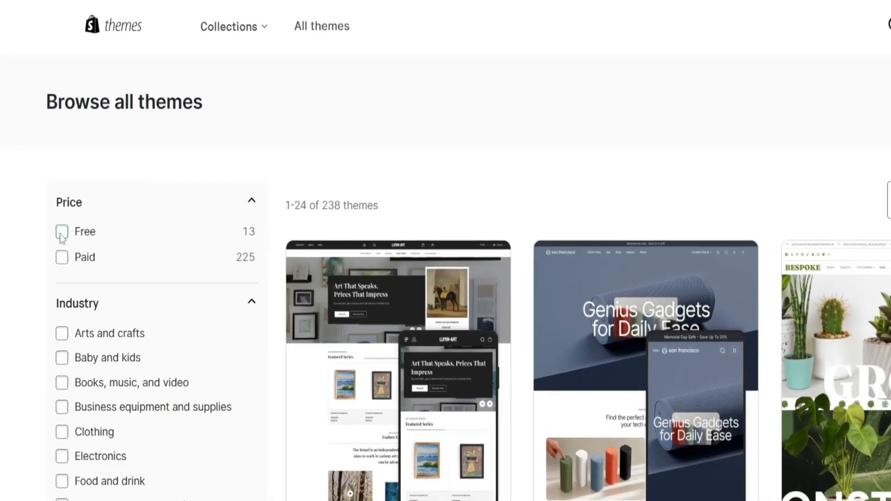
{"action": "left_click", "coordinate": [61, 233]}
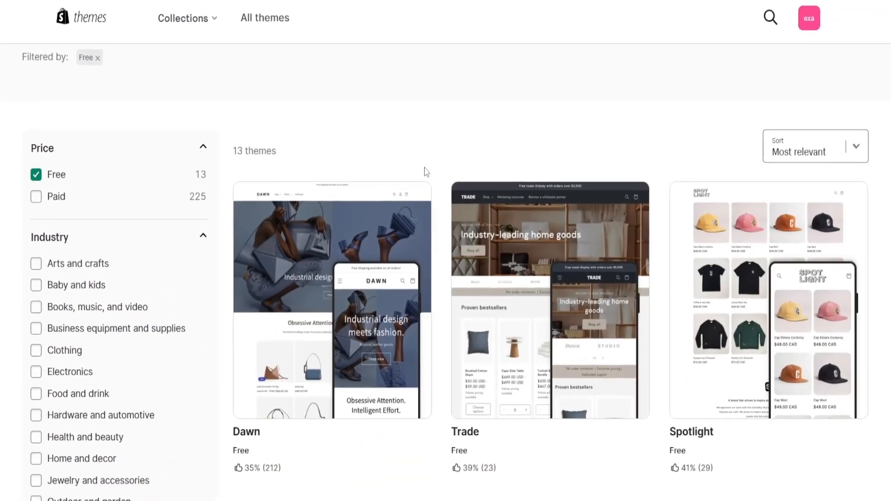
Browse the free themes and open the details page of the Taste theme
{"action": "scroll", "coordinate": [738, 274], "scroll_direction": "down", "scroll_amount": 5}
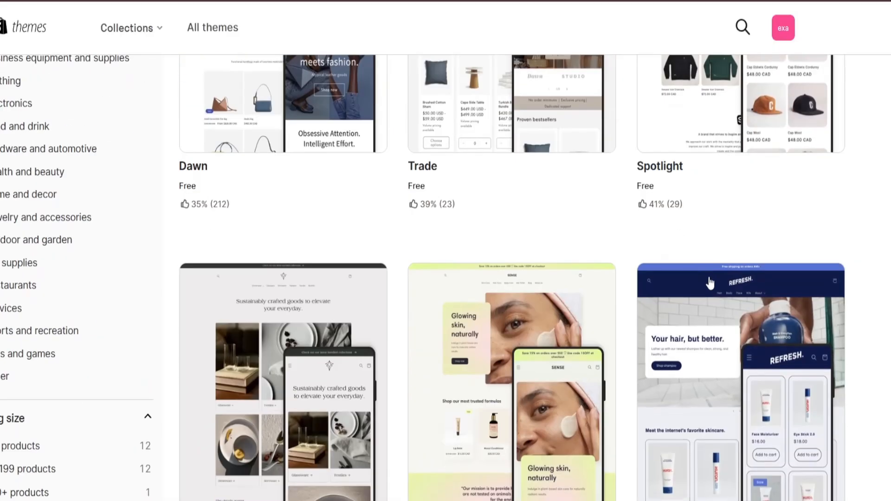
{"action": "scroll", "coordinate": [711, 284], "scroll_direction": "down", "scroll_amount": 10}
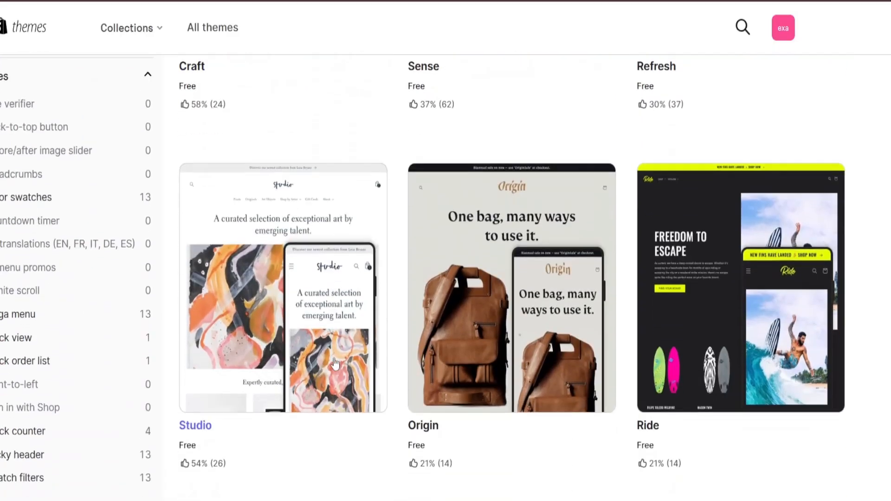
{"action": "scroll", "coordinate": [336, 363], "scroll_direction": "down", "scroll_amount": 8}
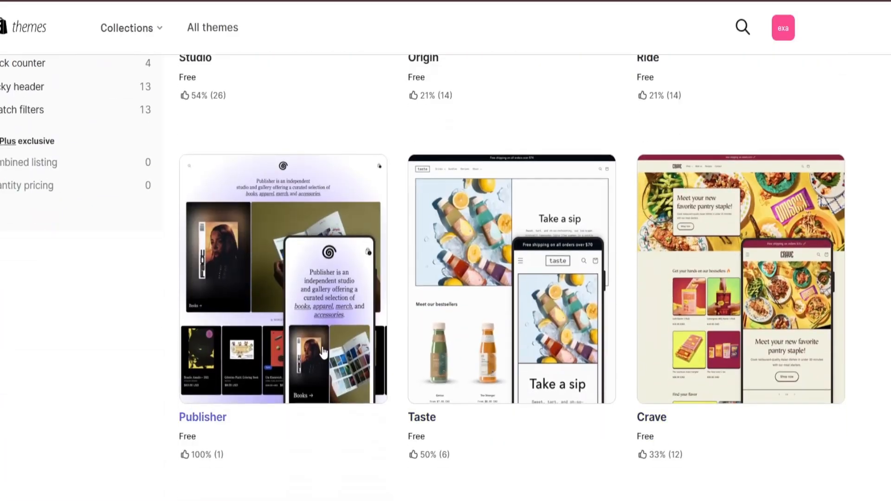
{"action": "scroll", "coordinate": [327, 360], "scroll_direction": "down", "scroll_amount": 4}
{"action": "scroll", "coordinate": [519, 362], "scroll_direction": "up", "scroll_amount": 4}
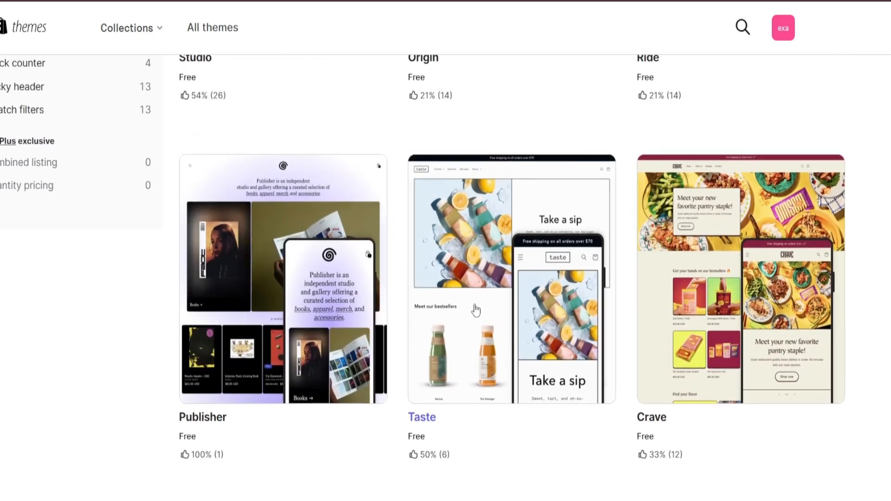
{"action": "left_click", "coordinate": [519, 326]}
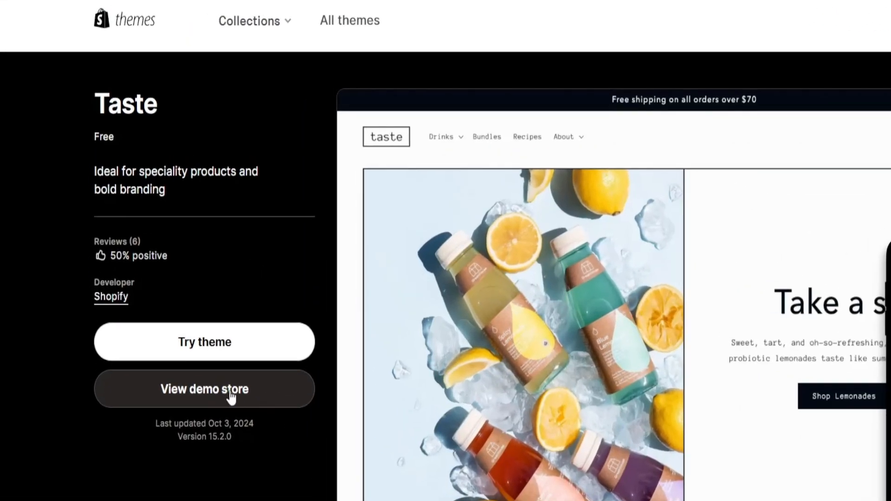
Examine the Taste demo store in desktop and mobile views, including its mobile navigation, and return to the desktop view
{"action": "left_click", "coordinate": [197, 314]}
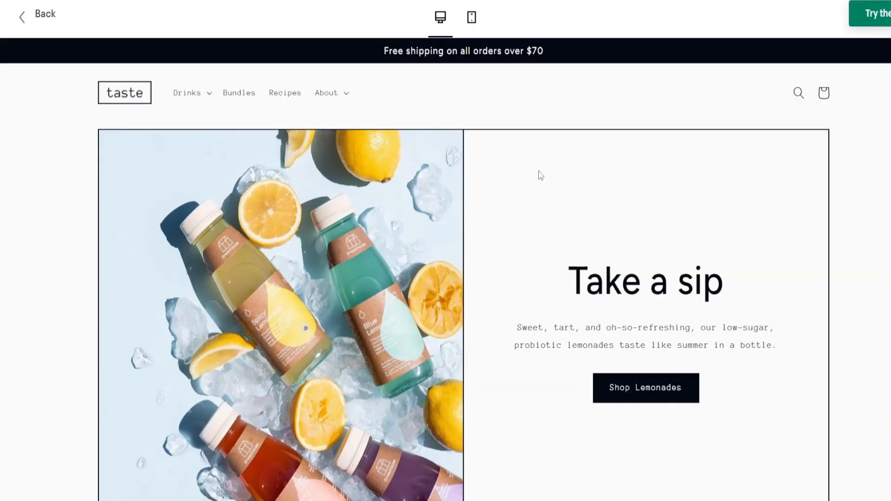
{"action": "scroll", "coordinate": [555, 195], "scroll_direction": "down", "scroll_amount": 10}
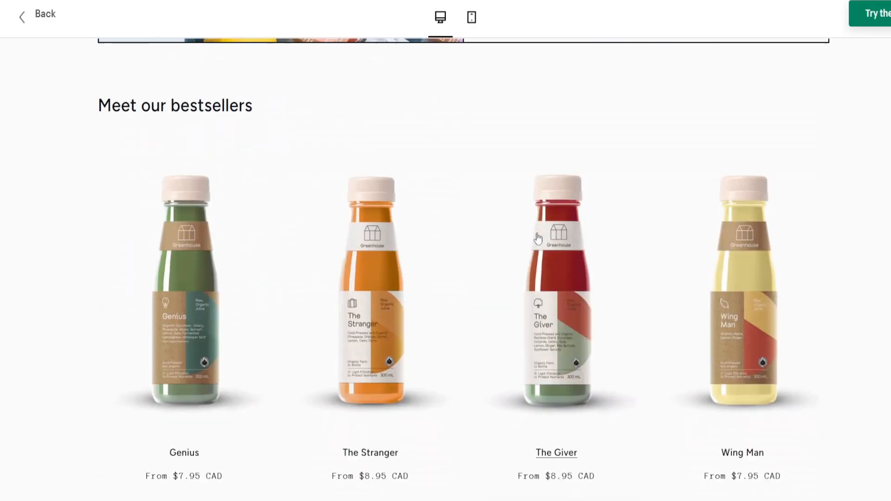
{"action": "scroll", "coordinate": [620, 274], "scroll_direction": "down", "scroll_amount": 2}
{"action": "left_click", "coordinate": [471, 17]}
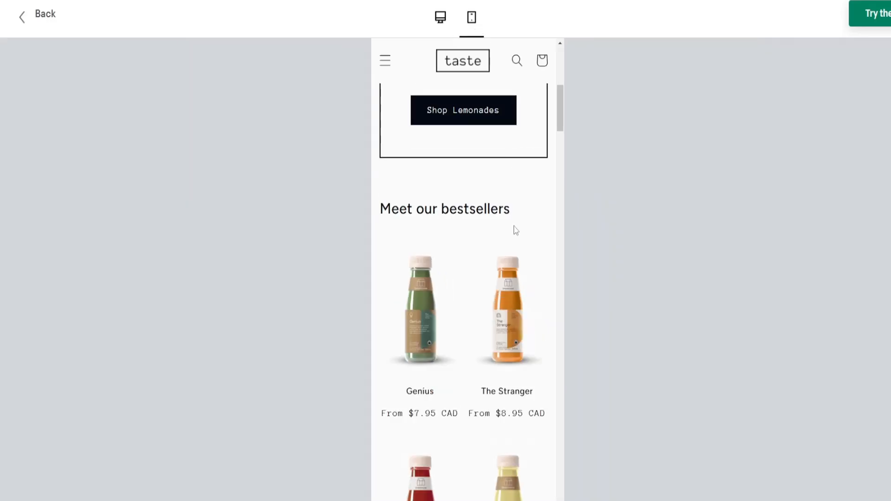
{"action": "scroll", "coordinate": [516, 262], "scroll_direction": "up", "scroll_amount": 10}
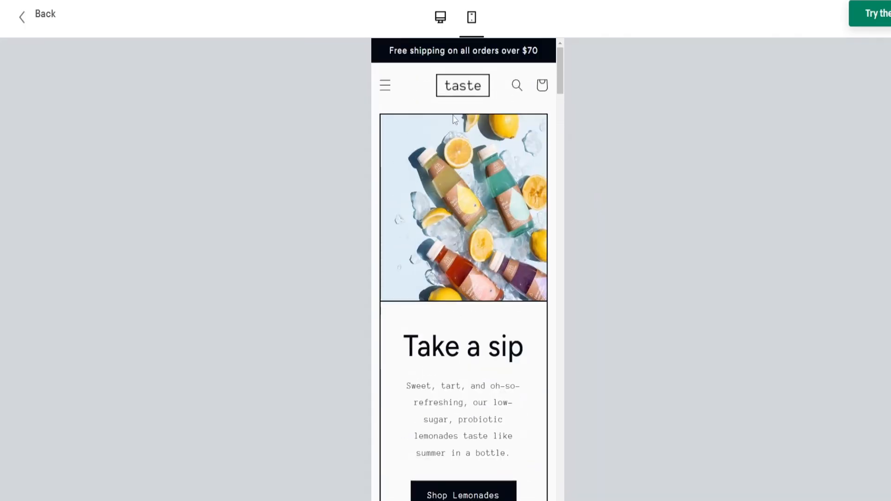
{"action": "left_click", "coordinate": [386, 85]}
{"action": "left_click", "coordinate": [386, 85]}
{"action": "left_click", "coordinate": [451, 23]}
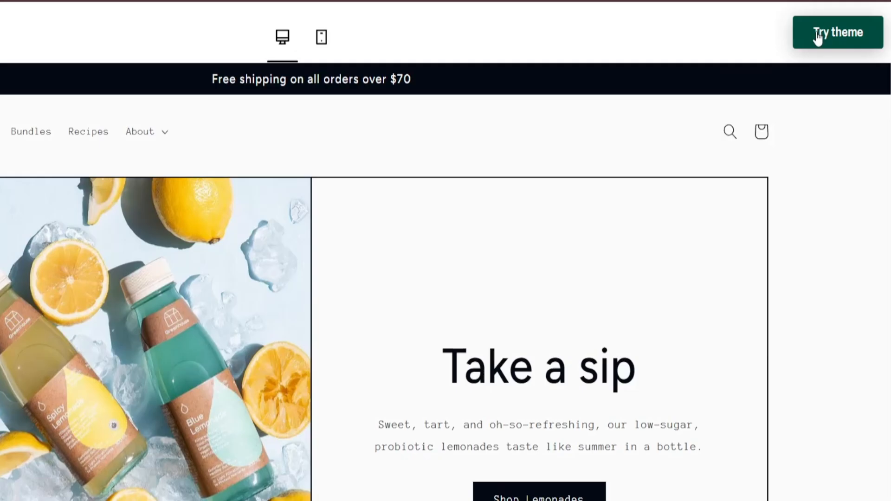
Add the Taste theme to the store's theme library and check its publish confirmation without publishing it
{"action": "left_click", "coordinate": [818, 37]}
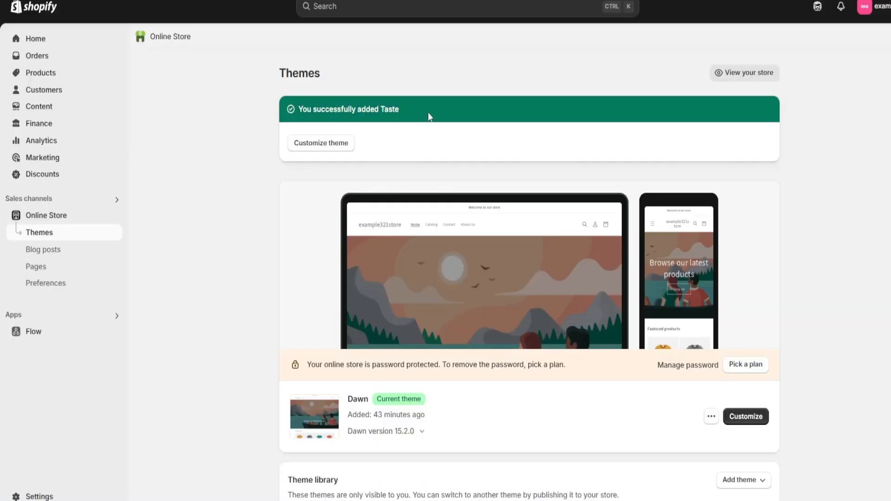
{"action": "scroll", "coordinate": [226, 209], "scroll_direction": "down", "scroll_amount": 5}
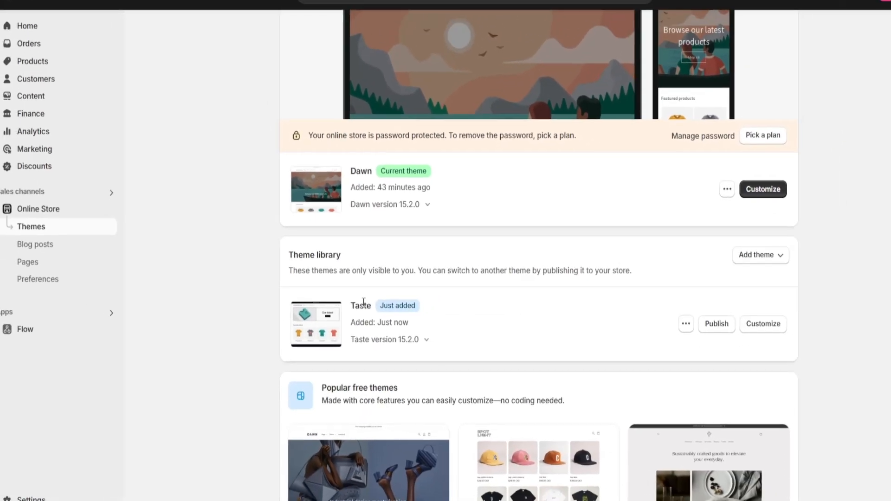
{"action": "left_click", "coordinate": [704, 328]}
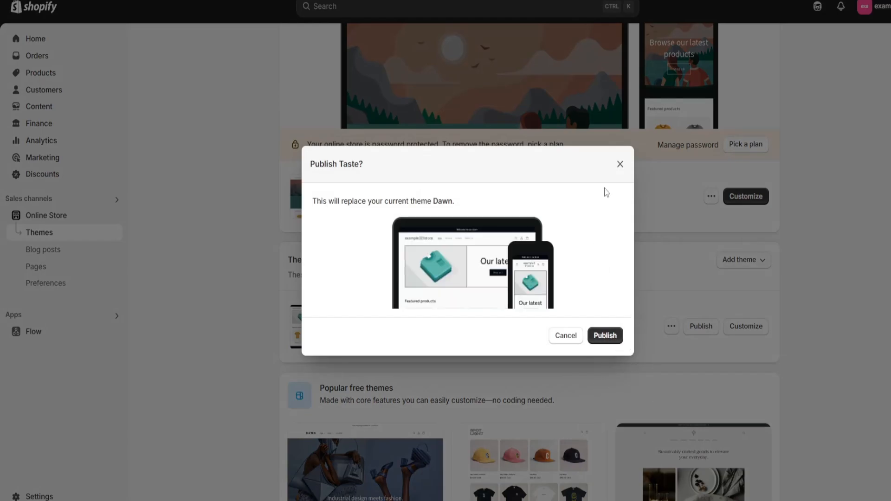
{"action": "left_click", "coordinate": [621, 166]}
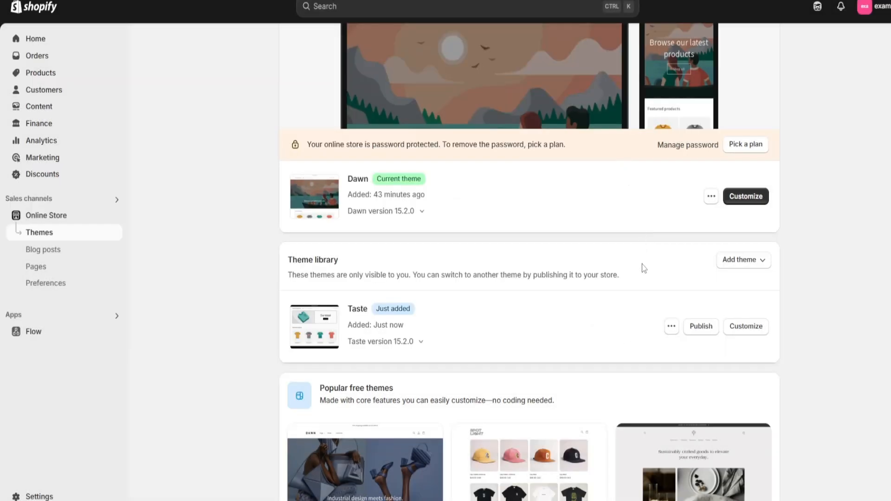
Open the current Dawn theme for customization and look through the home page sections from banner to footer
{"action": "scroll", "coordinate": [591, 284], "scroll_direction": "up", "scroll_amount": 4}
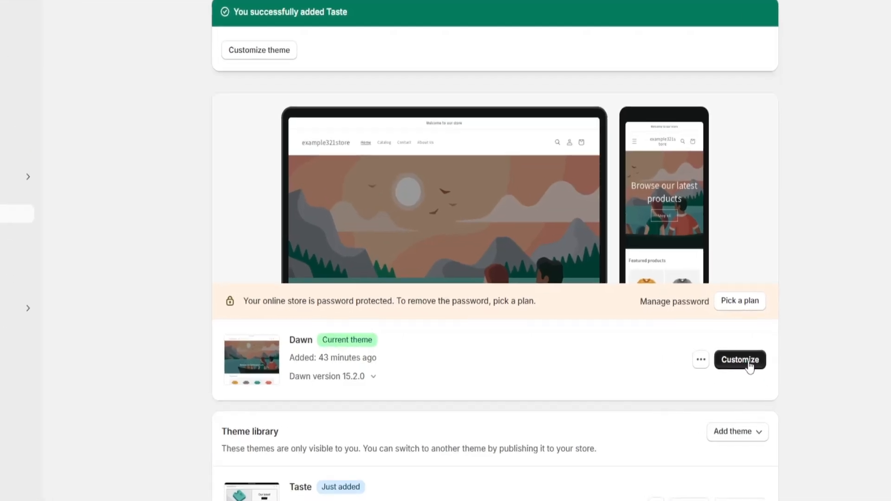
{"action": "left_click", "coordinate": [749, 363]}
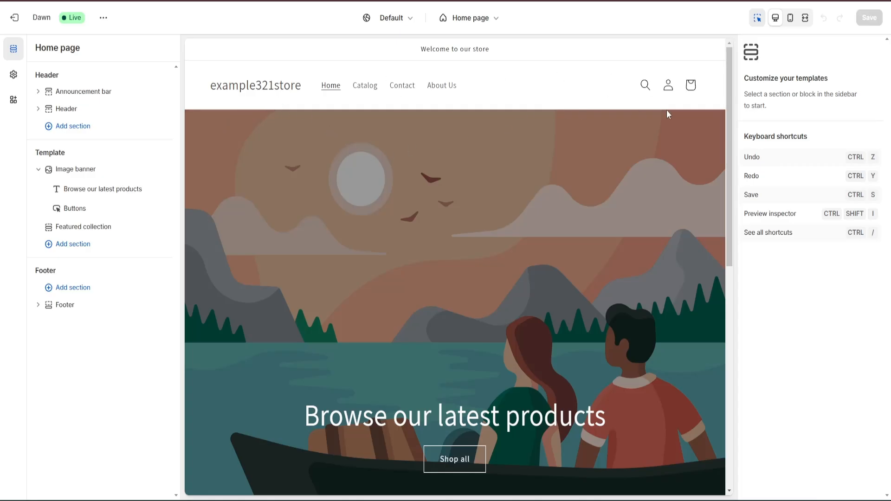
{"action": "scroll", "coordinate": [326, 184], "scroll_direction": "down", "scroll_amount": 5}
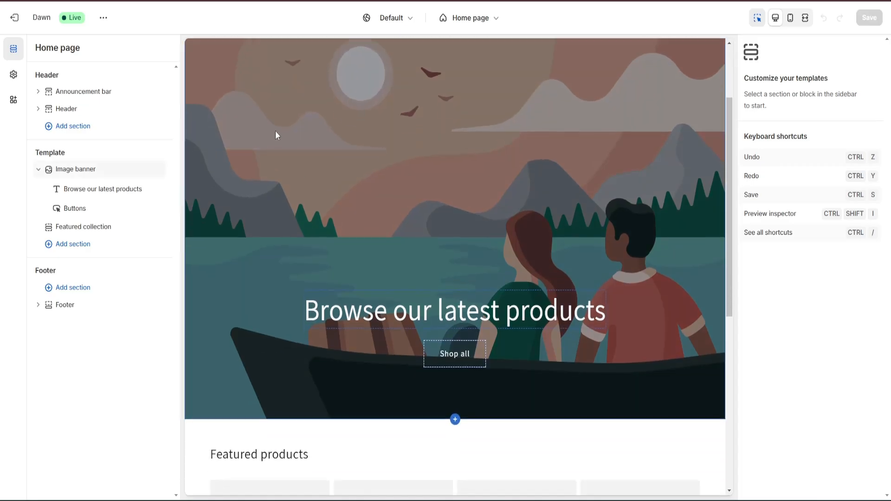
{"action": "scroll", "coordinate": [298, 193], "scroll_direction": "down", "scroll_amount": 5}
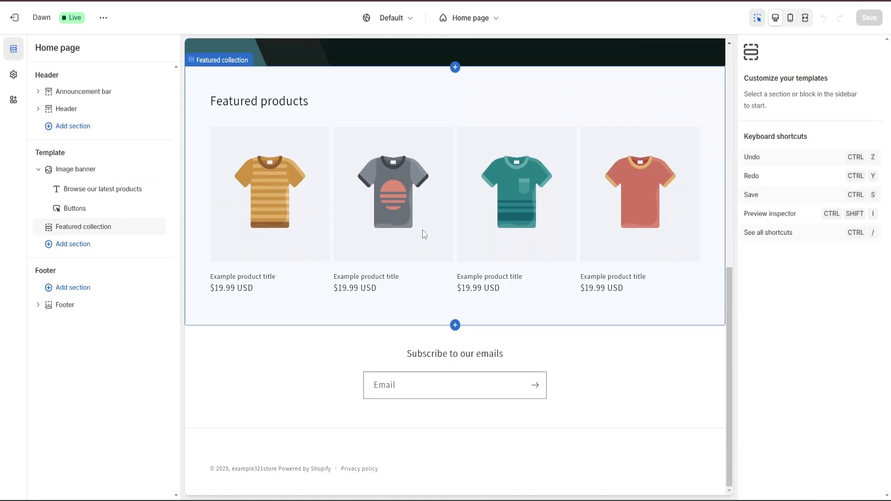
{"action": "scroll", "coordinate": [331, 201], "scroll_direction": "up", "scroll_amount": 10}
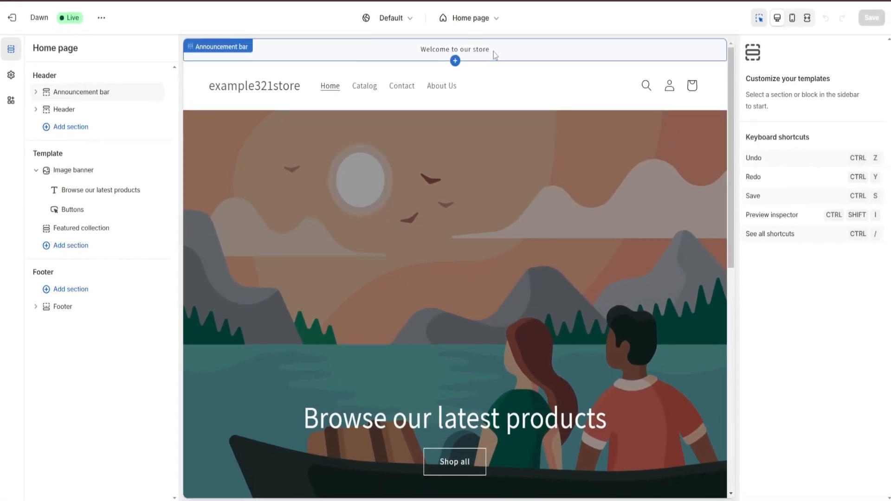
Change the announcement bar text to "Use code "D20" for 20% discount"
{"action": "left_click", "coordinate": [496, 51]}
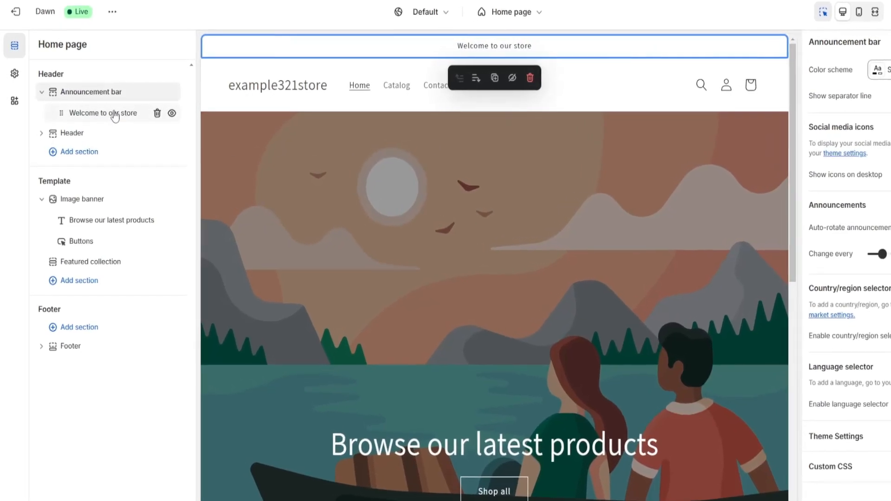
{"action": "left_click", "coordinate": [115, 117]}
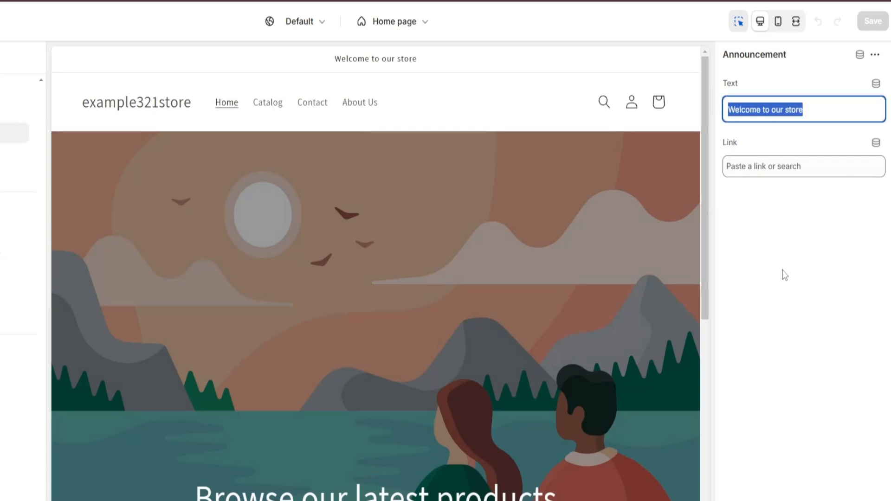
{"action": "type", "text": "Use code \"D20\" for 20% discoun"}
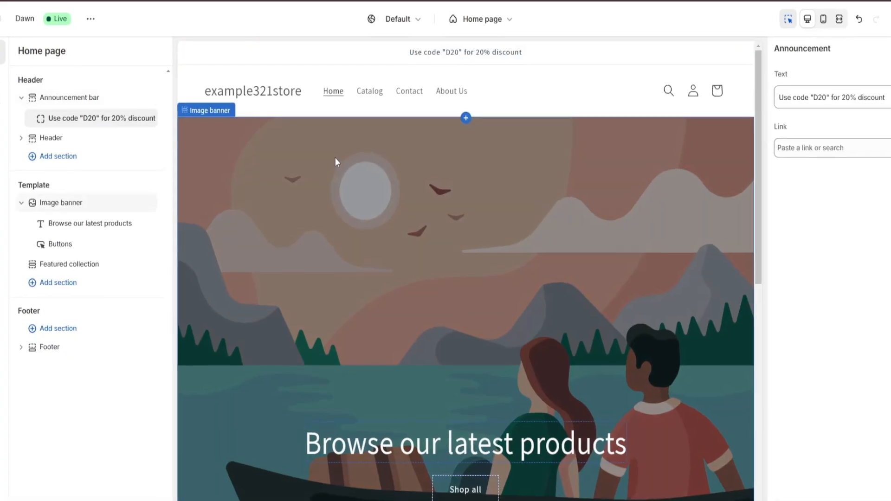
Upload the vibe logo image and set it as the store's logo in the theme settings
{"action": "left_click", "coordinate": [285, 103]}
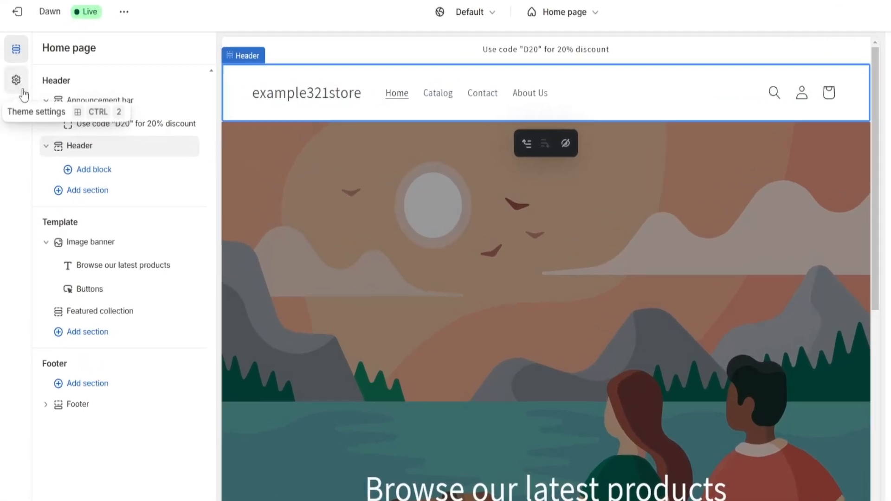
{"action": "left_click", "coordinate": [16, 81]}
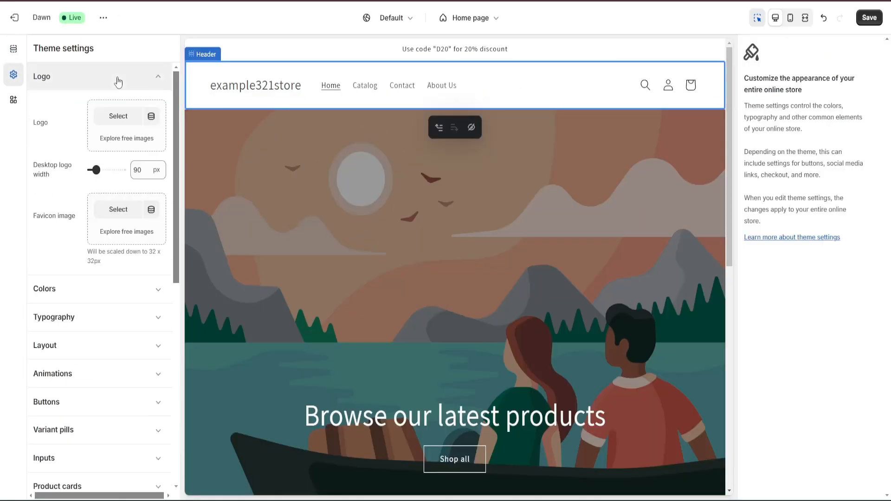
{"action": "left_click", "coordinate": [118, 116]}
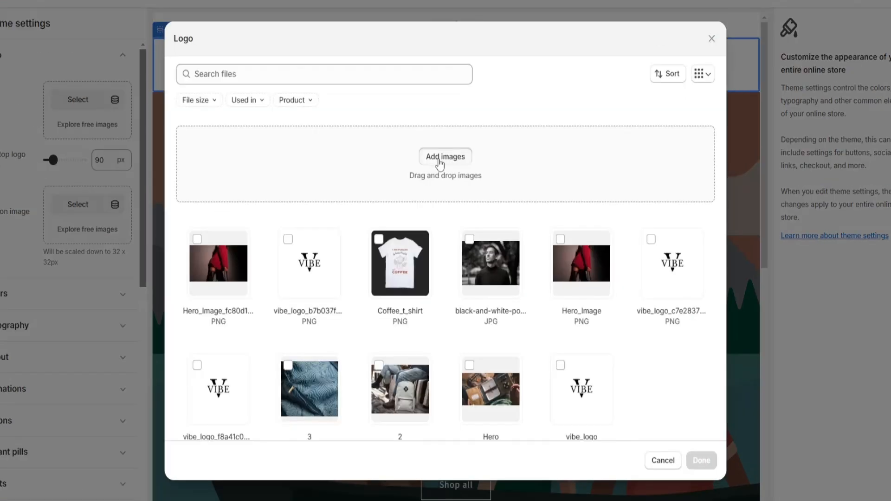
{"action": "left_click", "coordinate": [445, 166]}
{"action": "left_click", "coordinate": [312, 51]}
{"action": "left_click", "coordinate": [366, 222]}
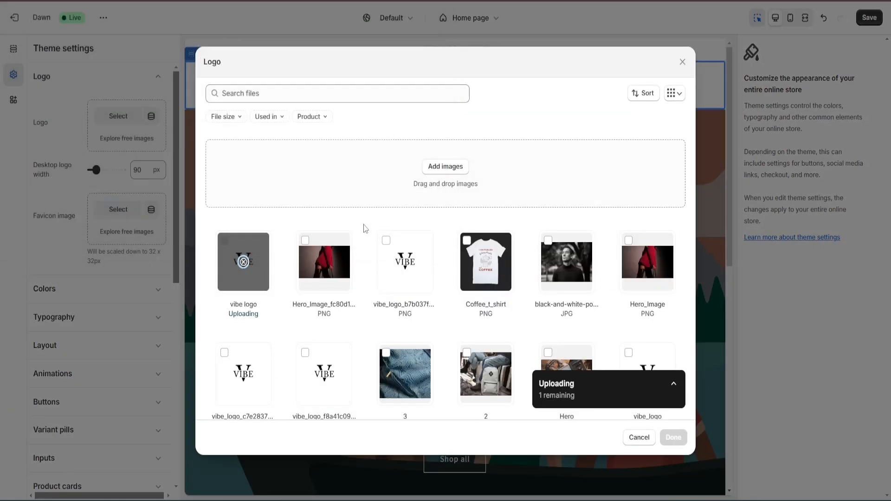
{"action": "left_click", "coordinate": [675, 440]}
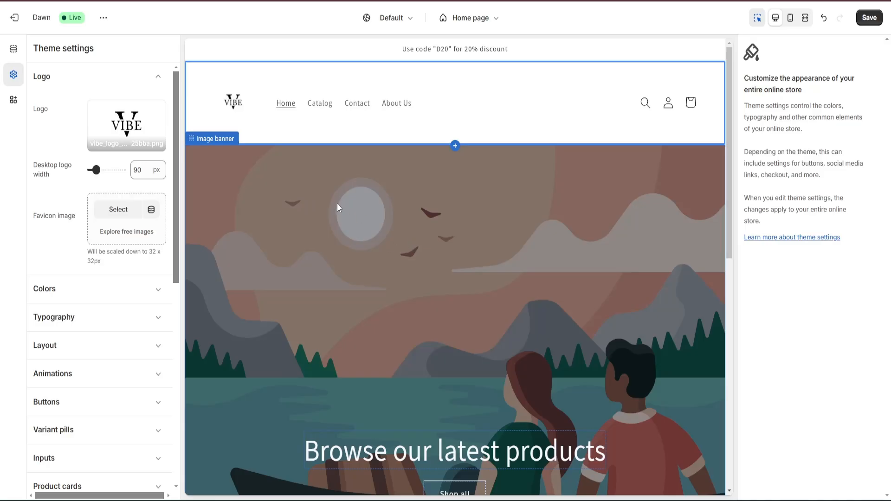
{"action": "scroll", "coordinate": [337, 203], "scroll_direction": "down", "scroll_amount": 3}
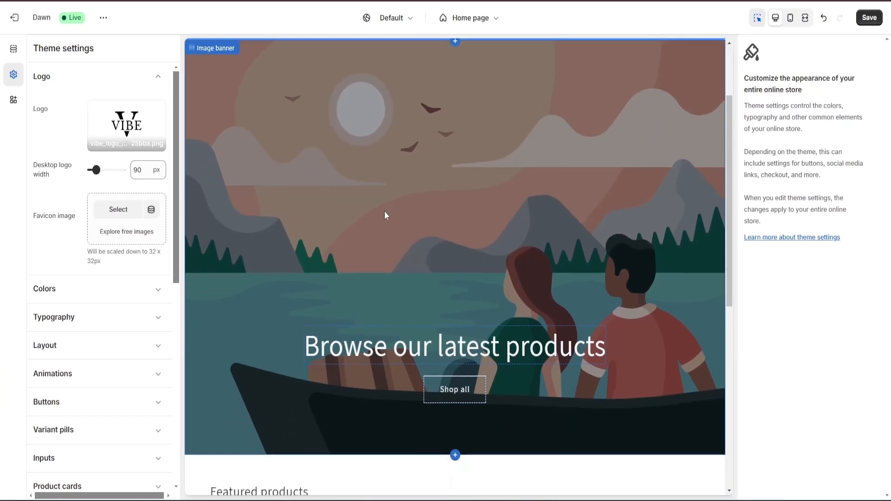
Upload the Hero Image picture, set it as the image banner's first image, and check it in the page preview
{"action": "left_click", "coordinate": [384, 215]}
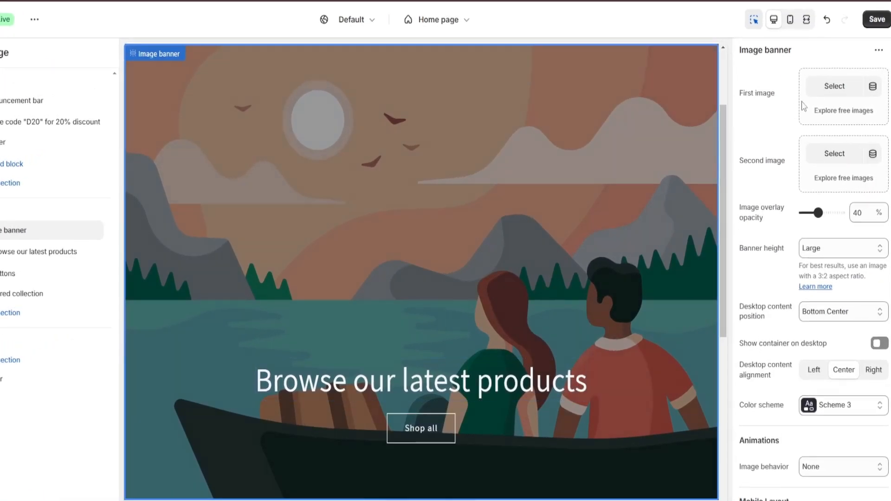
{"action": "left_click", "coordinate": [831, 78]}
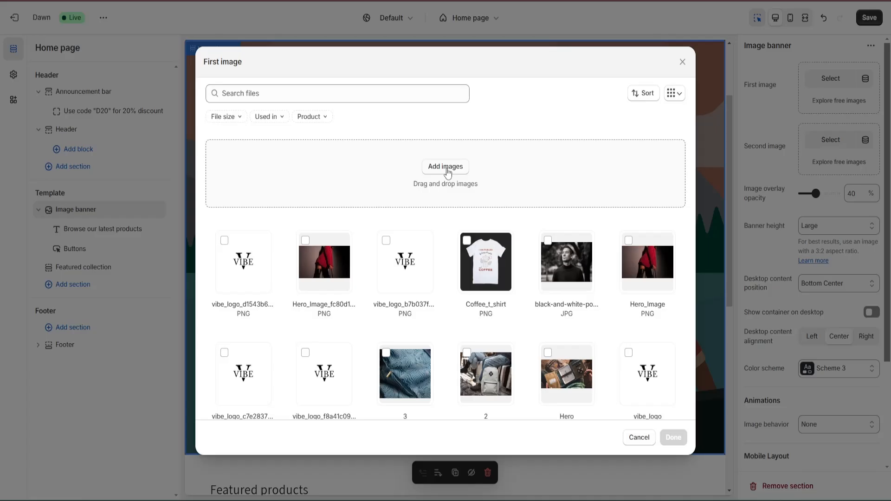
{"action": "left_click", "coordinate": [448, 167]}
{"action": "key", "text": "Return"}
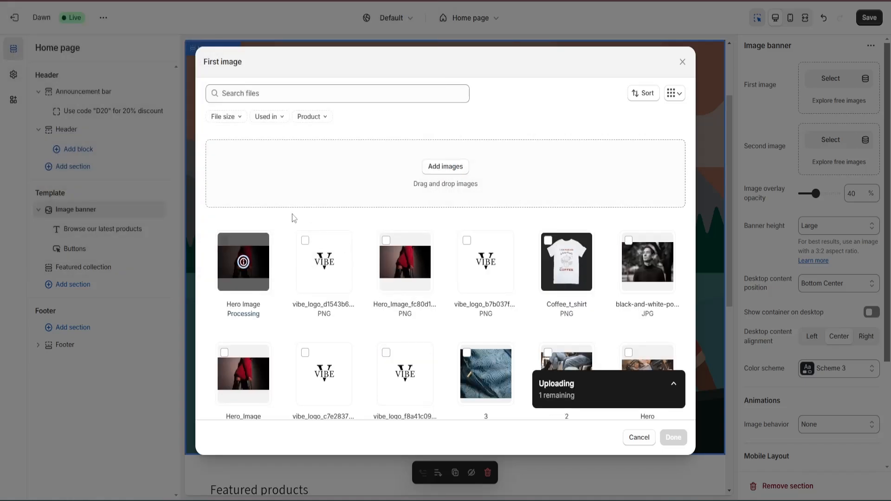
{"action": "left_click", "coordinate": [674, 438]}
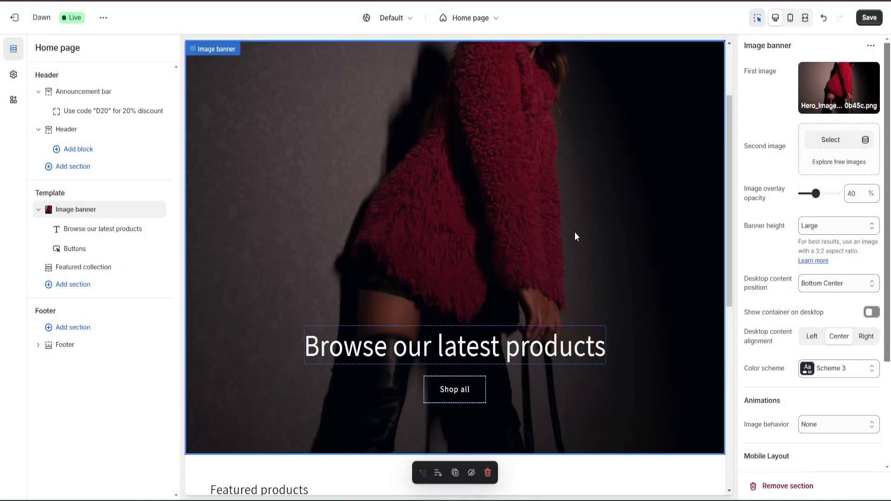
{"action": "scroll", "coordinate": [561, 239], "scroll_direction": "up", "scroll_amount": 1}
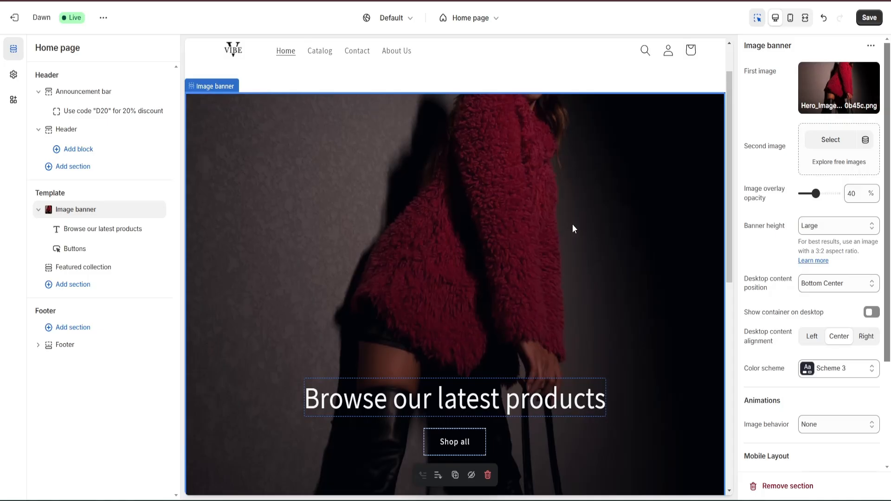
{"action": "scroll", "coordinate": [553, 265], "scroll_direction": "down", "scroll_amount": 2}
{"action": "scroll", "coordinate": [546, 253], "scroll_direction": "up", "scroll_amount": 2}
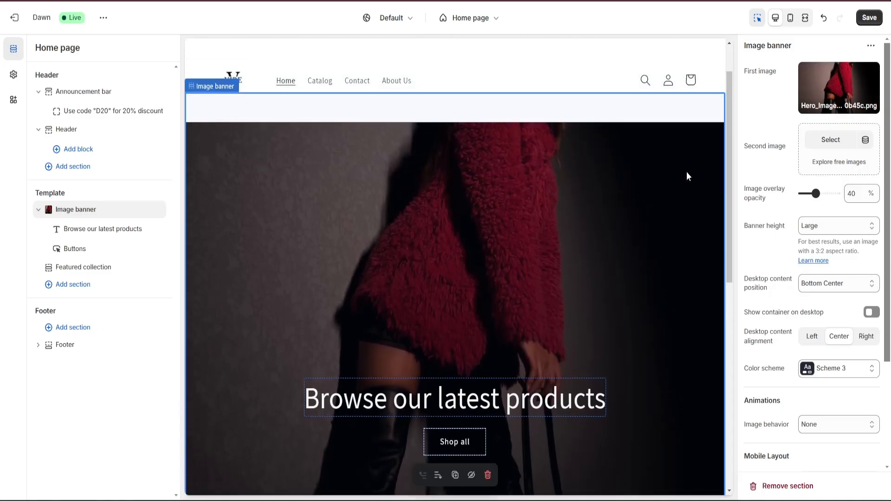
Replace the banner's first image with the free Men's Fashion black-and-white portrait of a man in a dark turtleneck
{"action": "left_click", "coordinate": [824, 96]}
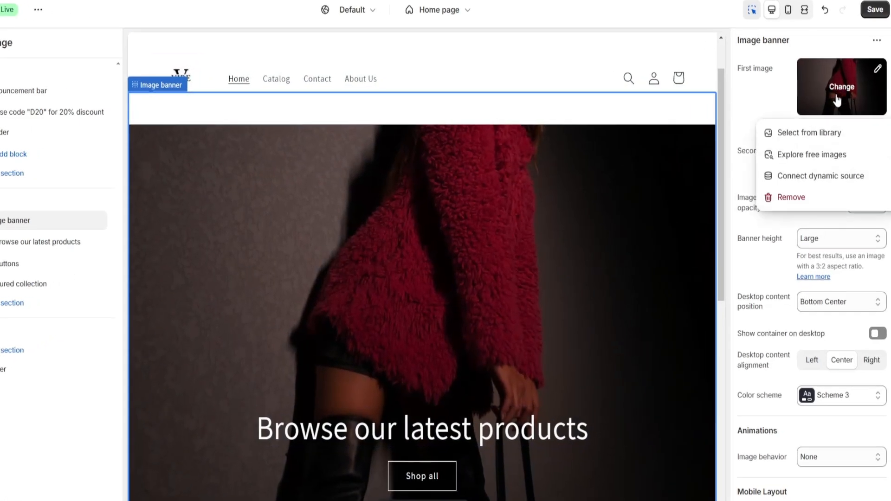
{"action": "left_click", "coordinate": [801, 154]}
{"action": "scroll", "coordinate": [797, 365], "scroll_direction": "down", "scroll_amount": 2}
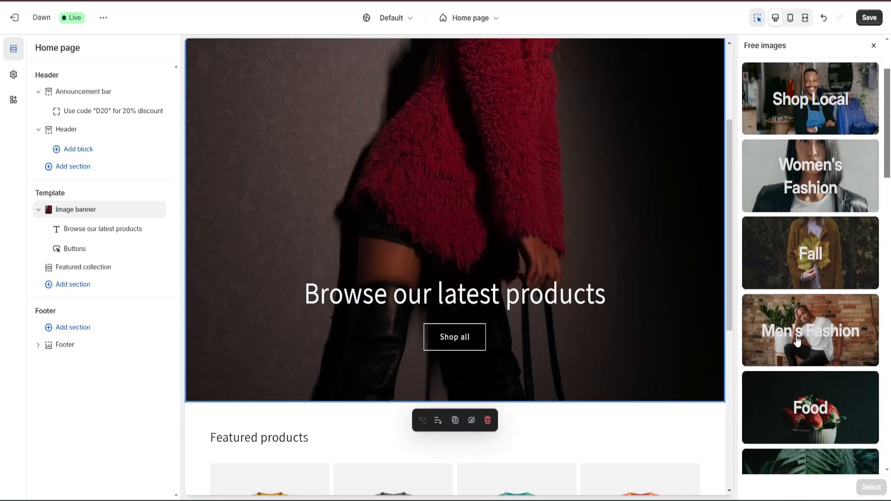
{"action": "left_click", "coordinate": [798, 339]}
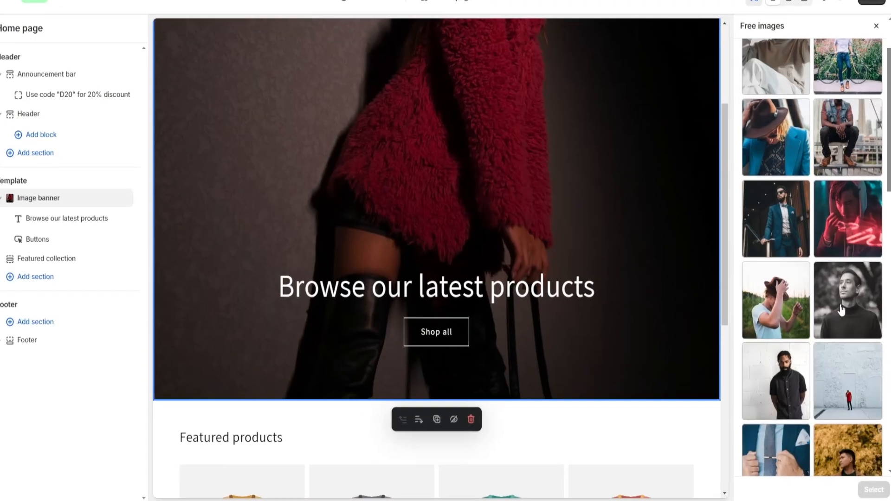
{"action": "left_click", "coordinate": [842, 317]}
{"action": "left_click", "coordinate": [875, 492]}
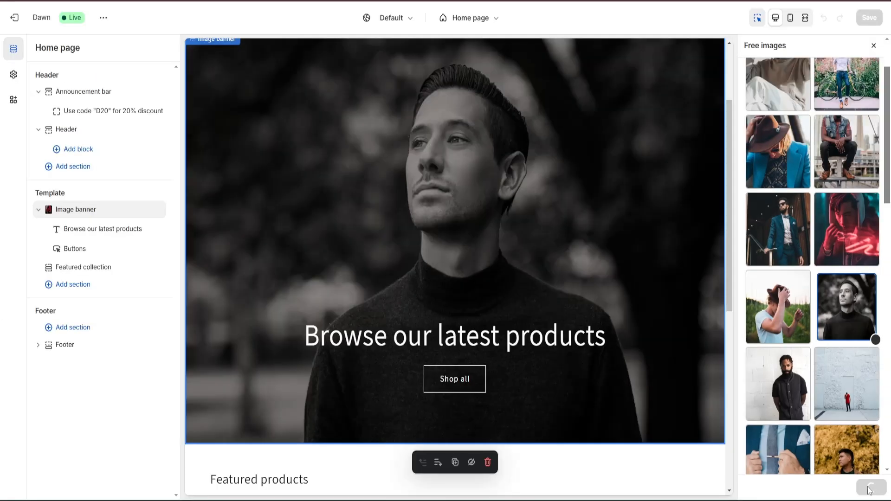
{"action": "scroll", "coordinate": [585, 241], "scroll_direction": "up", "scroll_amount": 2}
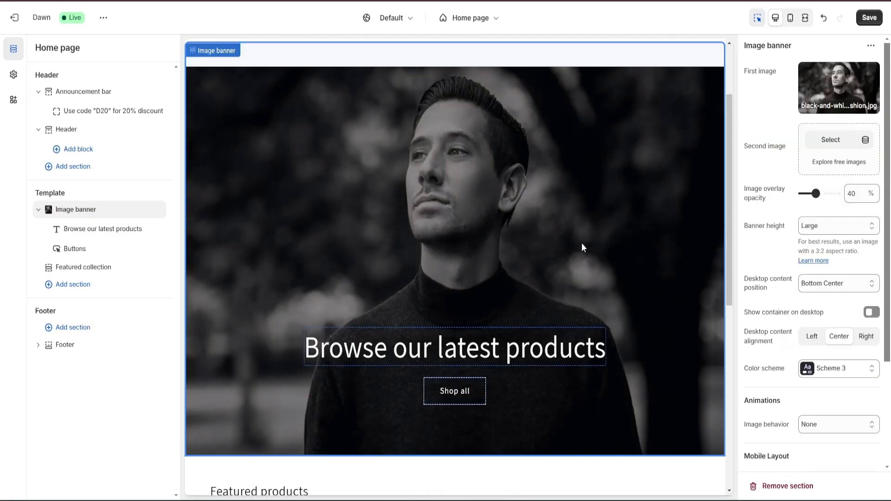
{"action": "scroll", "coordinate": [548, 297], "scroll_direction": "down", "scroll_amount": 2}
Try hiding the "Browse our latest products" heading in the image banner
{"action": "left_click", "coordinate": [577, 342]}
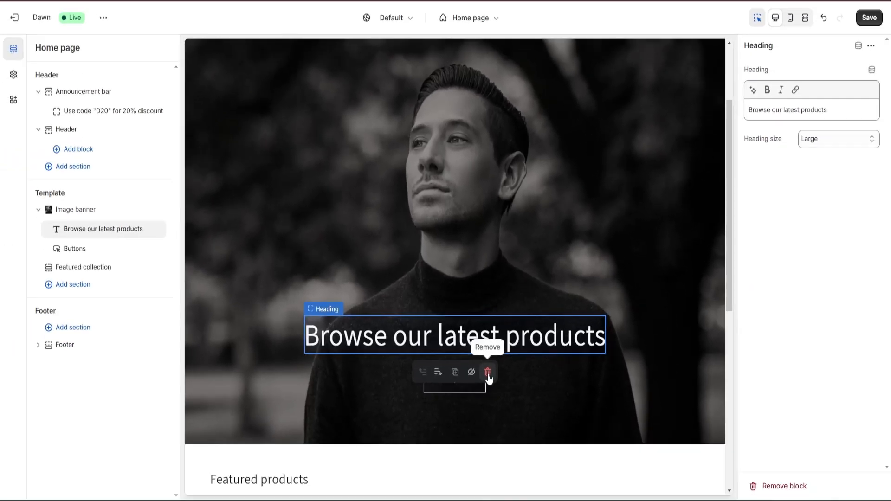
{"action": "mouse_move", "coordinate": [145, 232]}
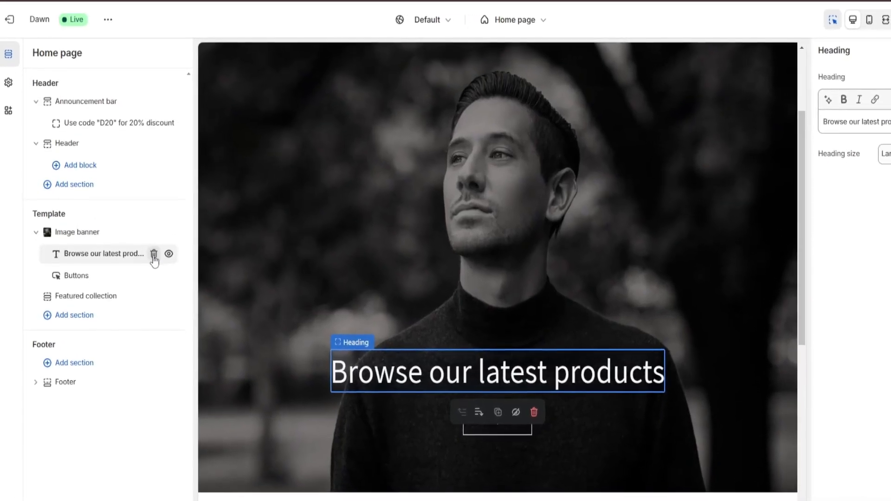
{"action": "left_click", "coordinate": [169, 254]}
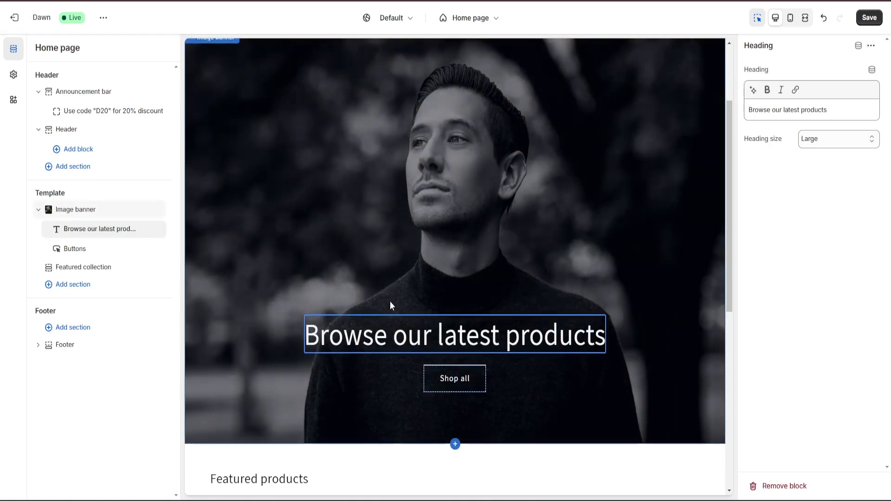
Look through the image banner, featured products and footer sections of the home page together with their settings
{"action": "scroll", "coordinate": [389, 301], "scroll_direction": "down", "scroll_amount": 4}
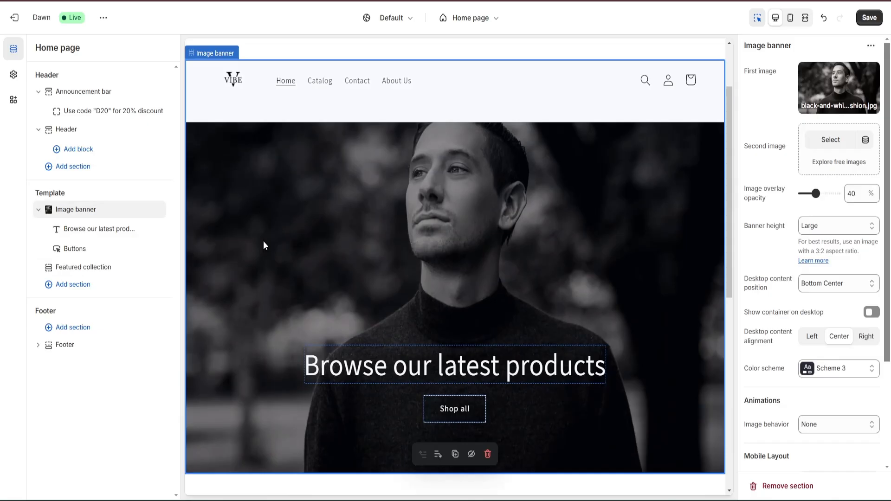
{"action": "scroll", "coordinate": [264, 245], "scroll_direction": "down", "scroll_amount": 3}
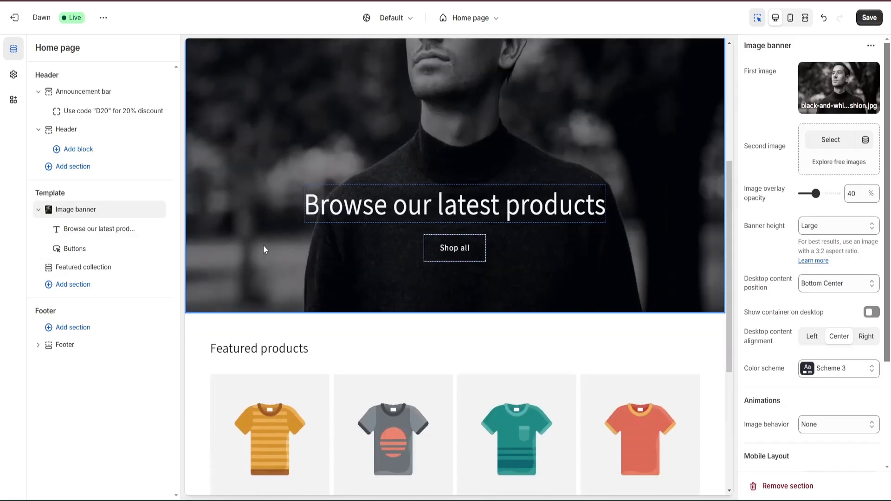
{"action": "scroll", "coordinate": [263, 250], "scroll_direction": "down", "scroll_amount": 3}
{"action": "left_click", "coordinate": [194, 203]}
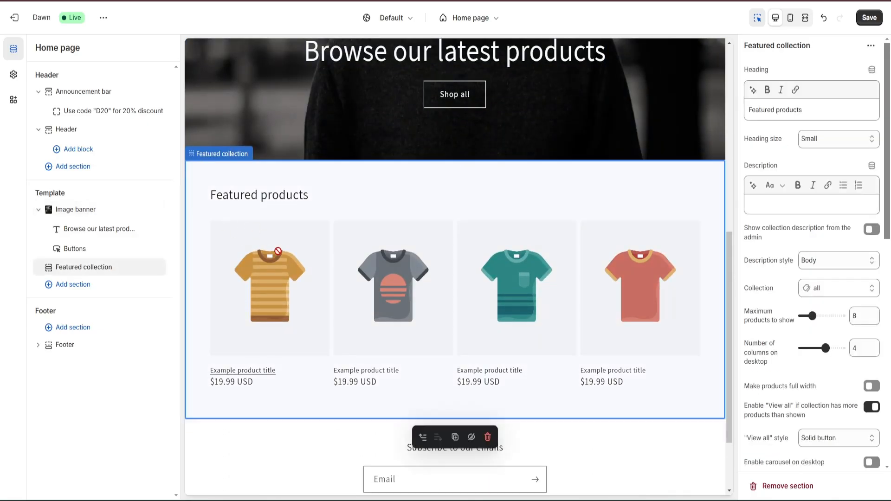
{"action": "scroll", "coordinate": [274, 257], "scroll_direction": "down", "scroll_amount": 2}
{"action": "left_click", "coordinate": [243, 357]}
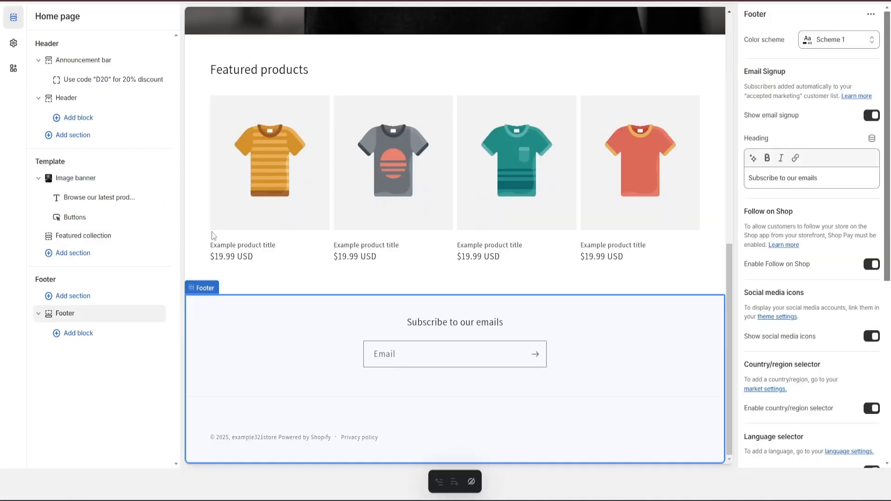
{"action": "scroll", "coordinate": [195, 200], "scroll_direction": "up", "scroll_amount": 5}
Add a second Featured collection section to the home page template, below the existing featured products
{"action": "left_click", "coordinate": [200, 209]}
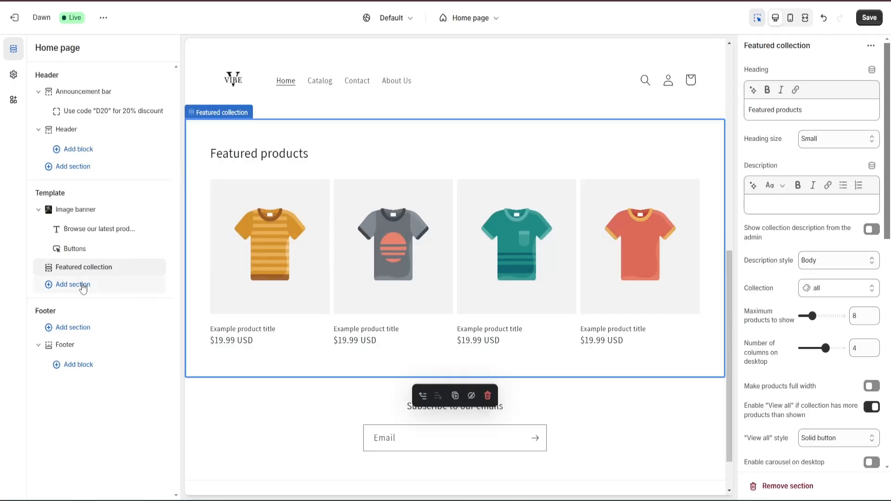
{"action": "left_click", "coordinate": [73, 284]}
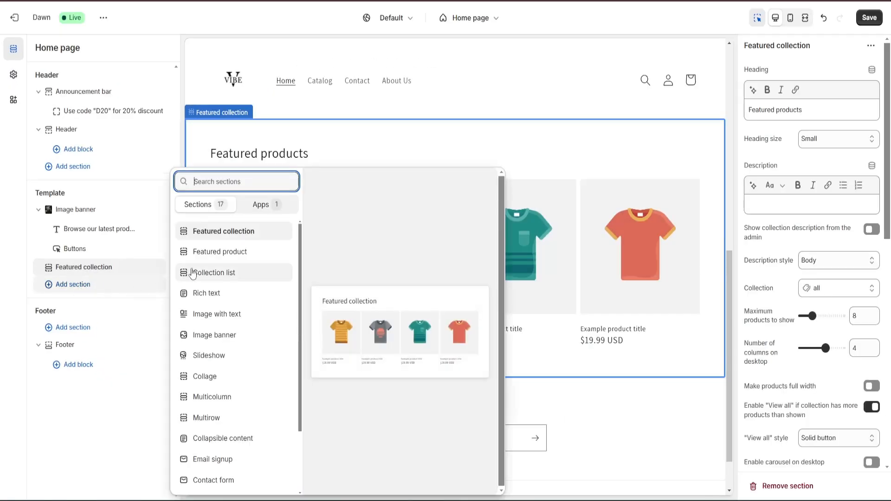
{"action": "left_click", "coordinate": [226, 235]}
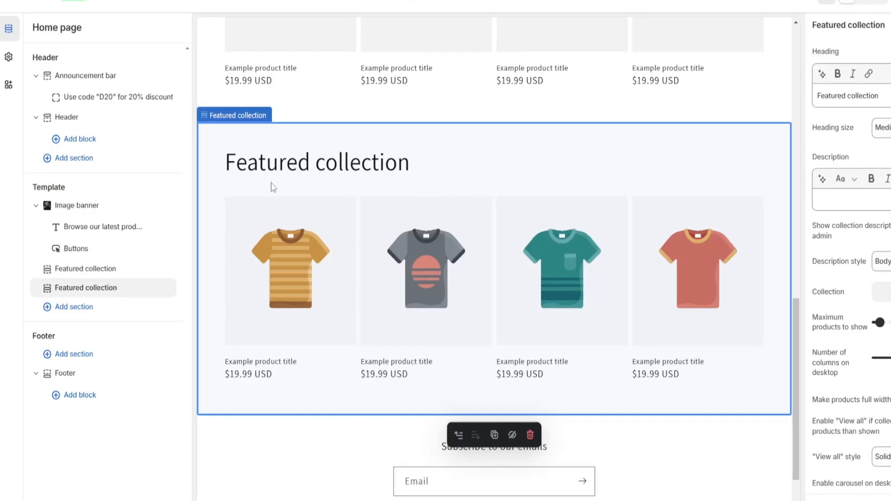
Add an Image with text section and place it between the two Featured collection sections
{"action": "left_click", "coordinate": [116, 312]}
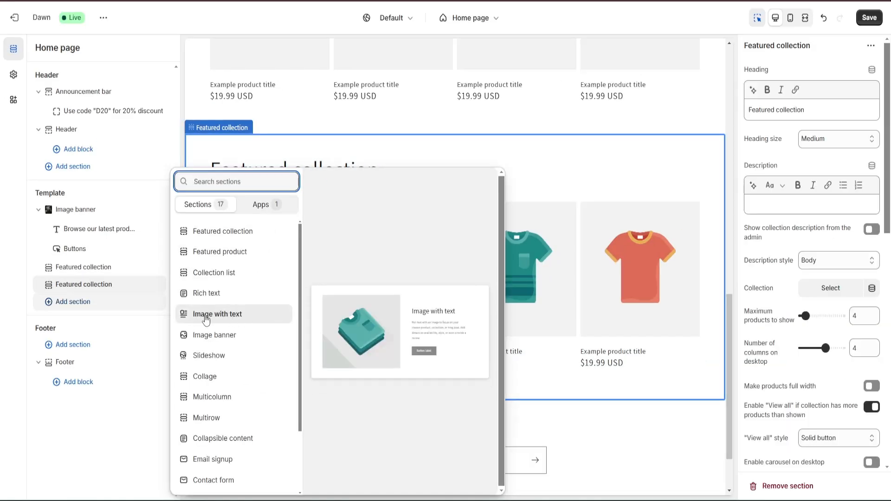
{"action": "left_click", "coordinate": [229, 314]}
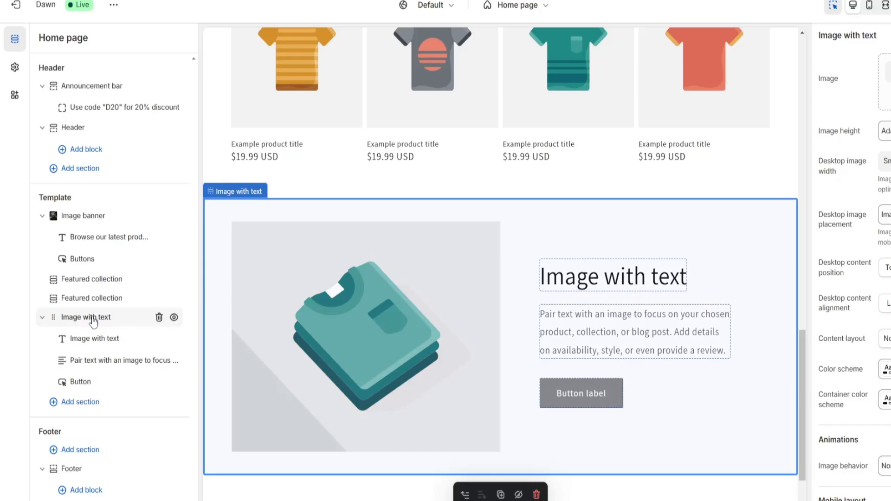
{"action": "left_click_drag", "start_coordinate": [92, 320], "coordinate": [89, 297]}
{"action": "scroll", "coordinate": [521, 302], "scroll_direction": "down", "scroll_amount": 5}
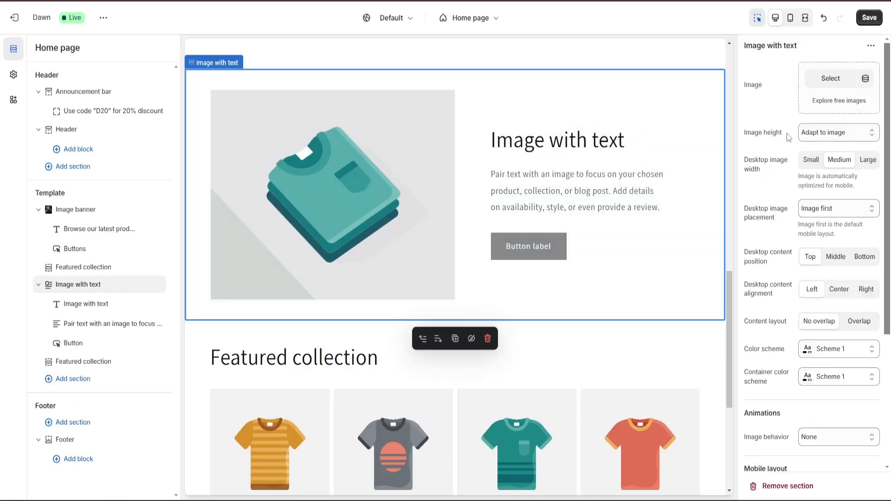
Upload "Coffee t shirt.png" and set it as the image of the Image with text section
{"action": "left_click", "coordinate": [831, 78]}
{"action": "left_click", "coordinate": [448, 166]}
{"action": "left_click", "coordinate": [113, 51]}
{"action": "left_click", "coordinate": [412, 284]}
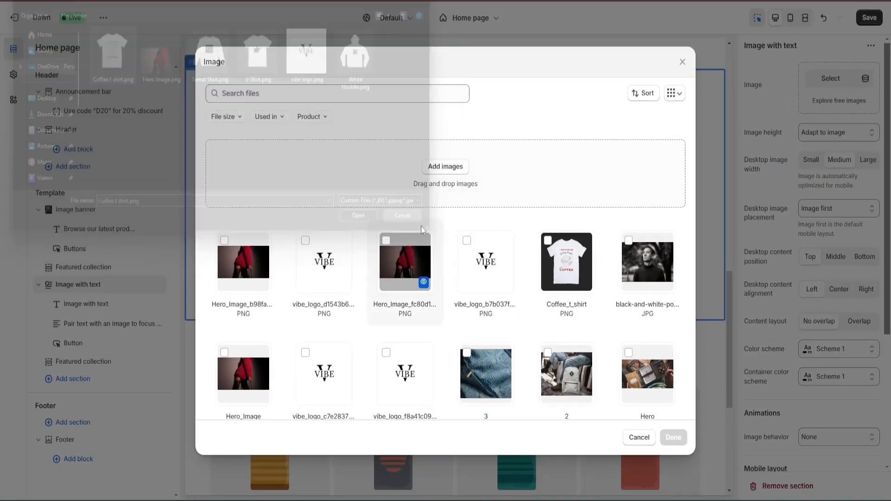
{"action": "left_click", "coordinate": [673, 438]}
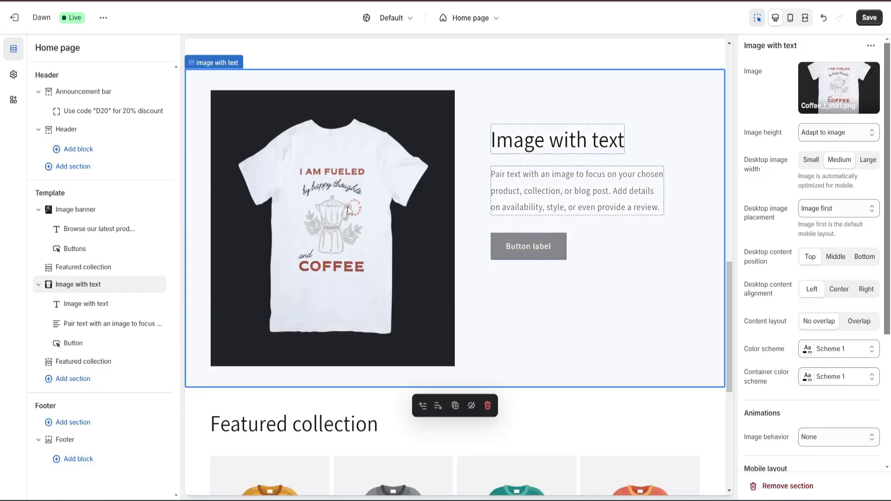
Title the section "T Shirt for Coffee Lovers" and replace its description with the generated text "Discover the Ultimate Collection of T-Shirts for Coffee Lovers."
{"action": "left_click", "coordinate": [557, 139]}
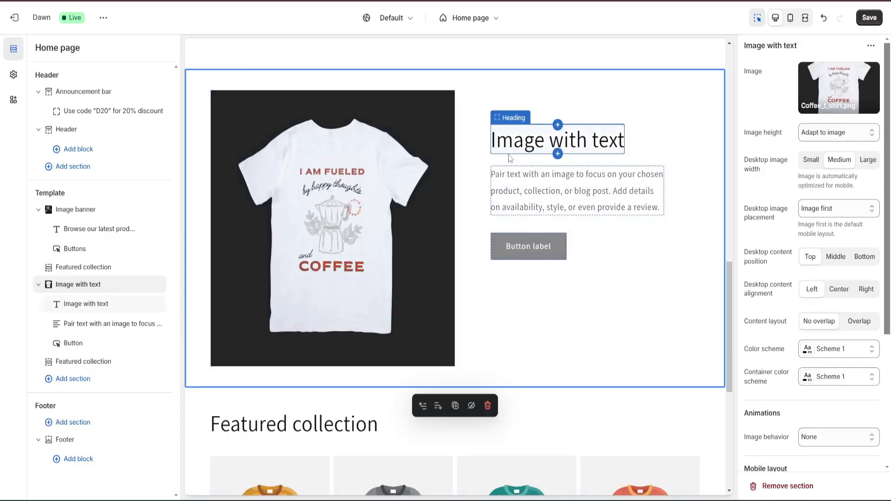
{"action": "left_click", "coordinate": [647, 215]}
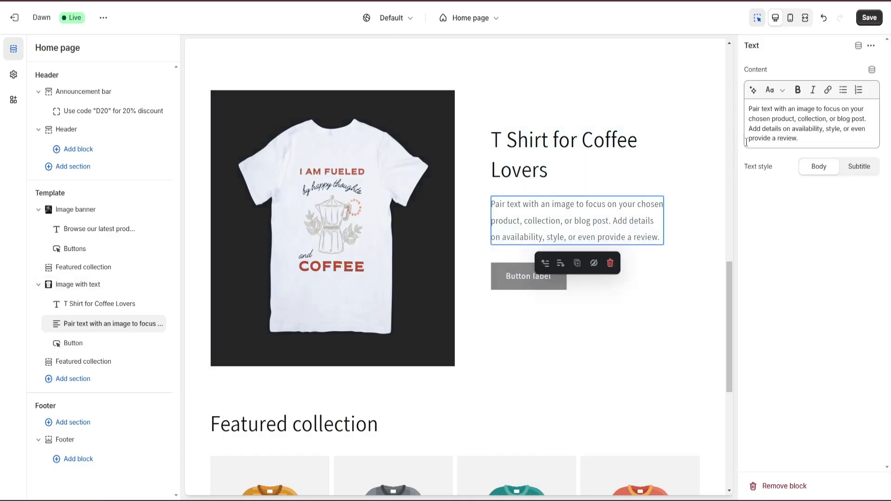
{"action": "left_click", "coordinate": [753, 91]}
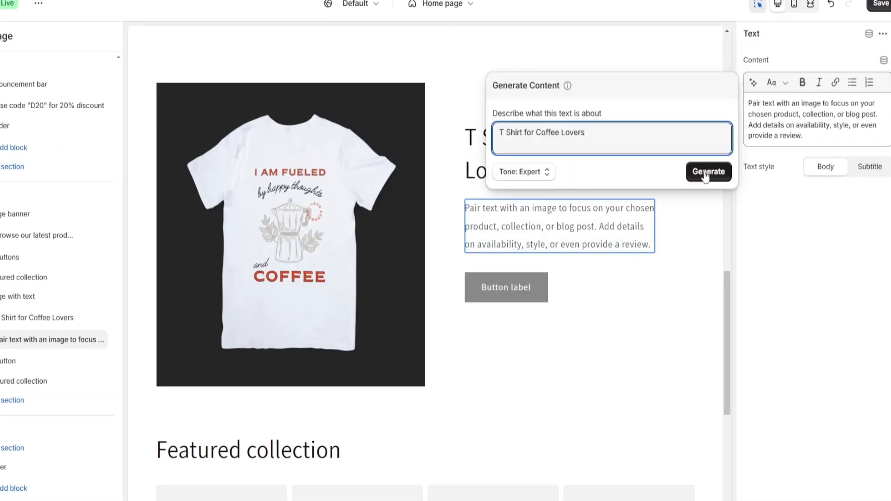
{"action": "left_click", "coordinate": [706, 173]}
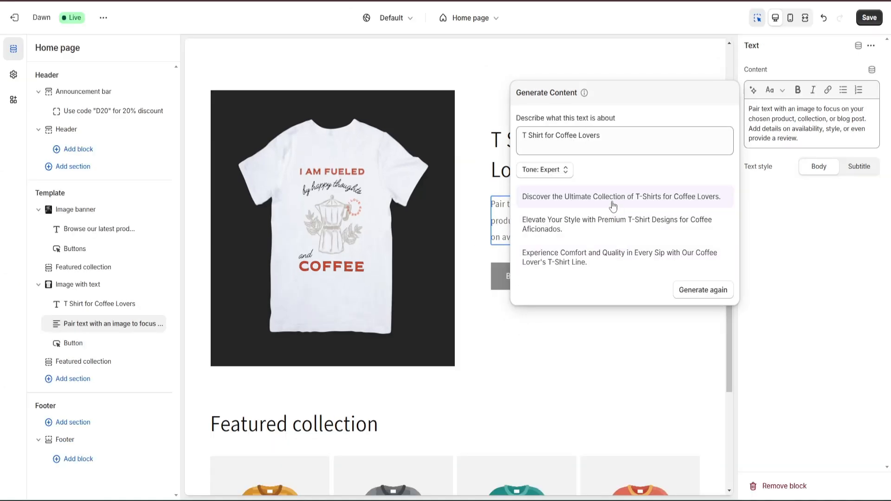
{"action": "left_click", "coordinate": [600, 204]}
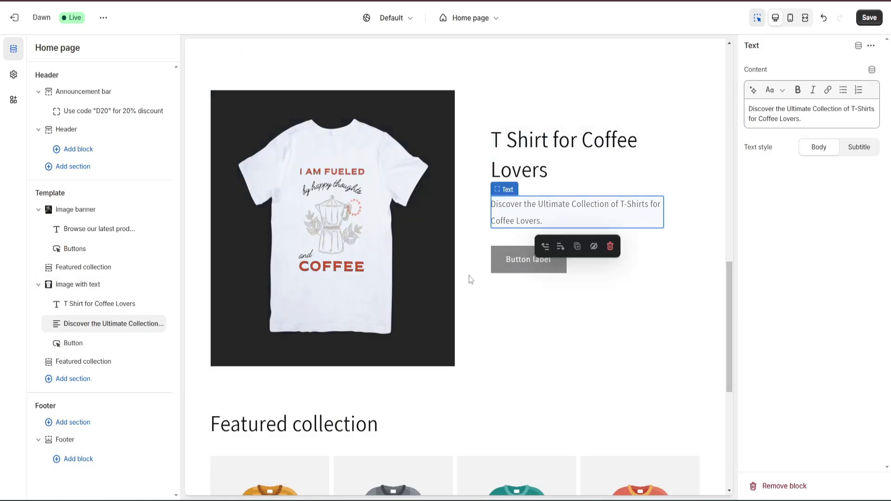
Check the section's button settings and preview the home page in mobile and fullscreen views, ending in desktop view
{"action": "left_click", "coordinate": [529, 265]}
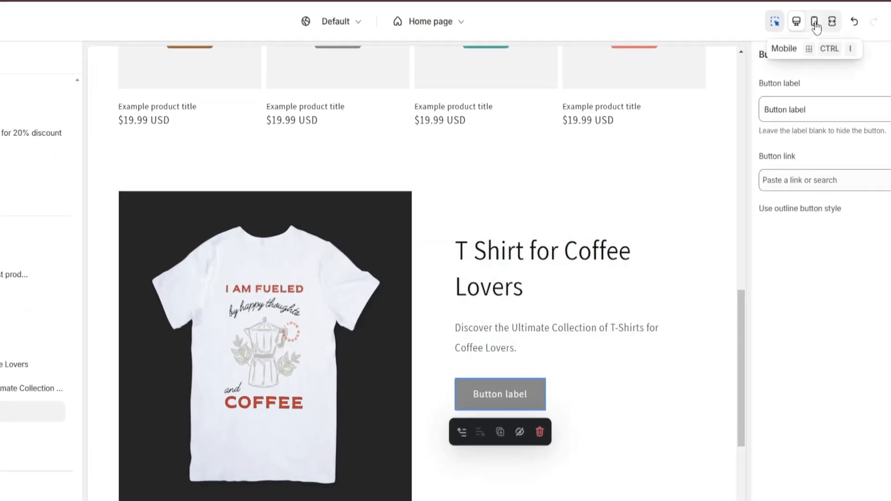
{"action": "left_click", "coordinate": [815, 22]}
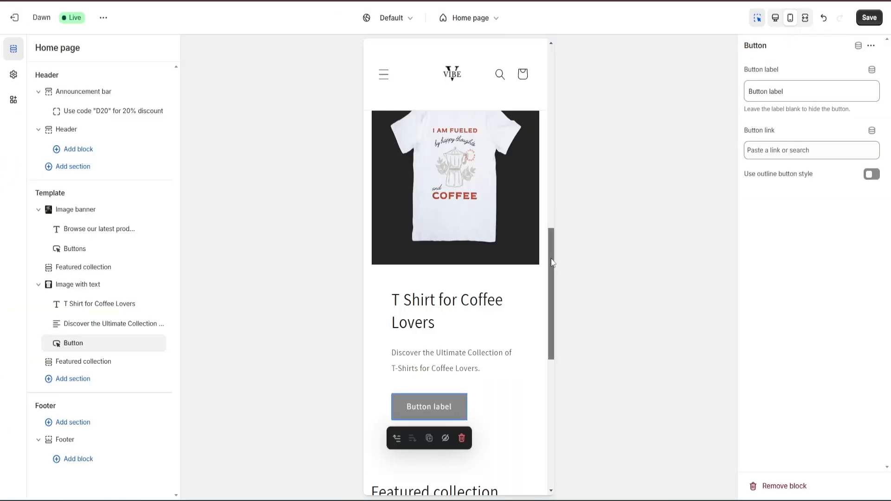
{"action": "left_click_drag", "start_coordinate": [556, 251], "coordinate": [554, 65]}
{"action": "left_click", "coordinate": [806, 18]}
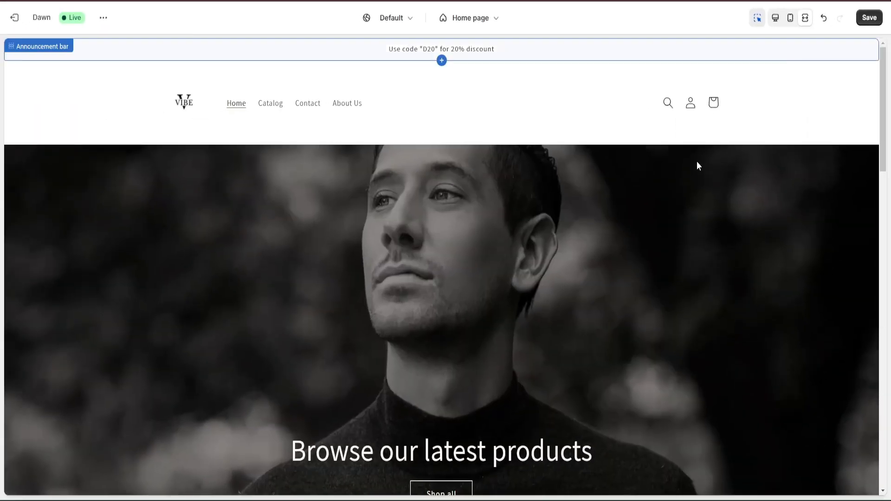
{"action": "scroll", "coordinate": [638, 218], "scroll_direction": "down", "scroll_amount": 12}
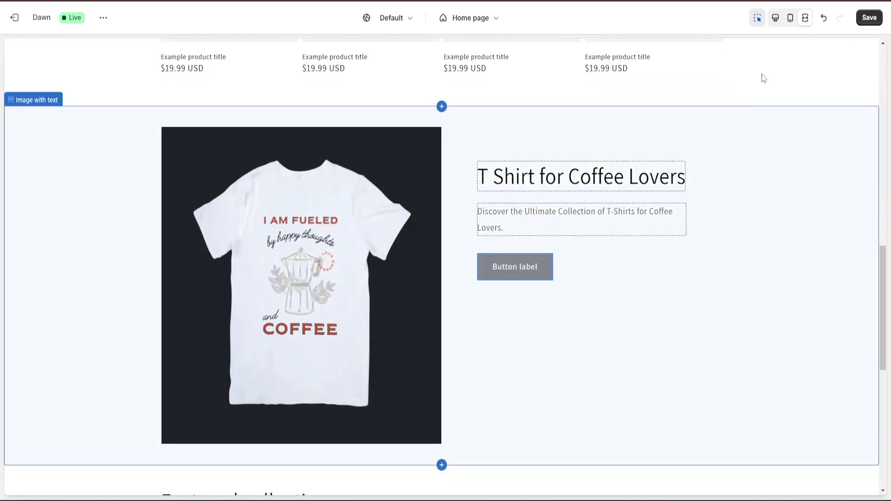
{"action": "left_click", "coordinate": [776, 18]}
{"action": "scroll", "coordinate": [600, 219], "scroll_direction": "up", "scroll_amount": 15}
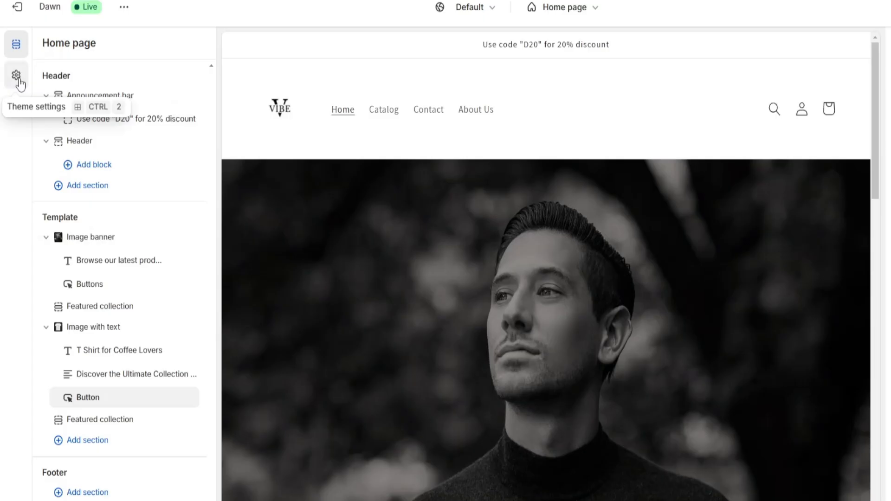
Look over the categories available in the theme settings, such as colors, typography, layout and product cards
{"action": "left_click", "coordinate": [17, 76]}
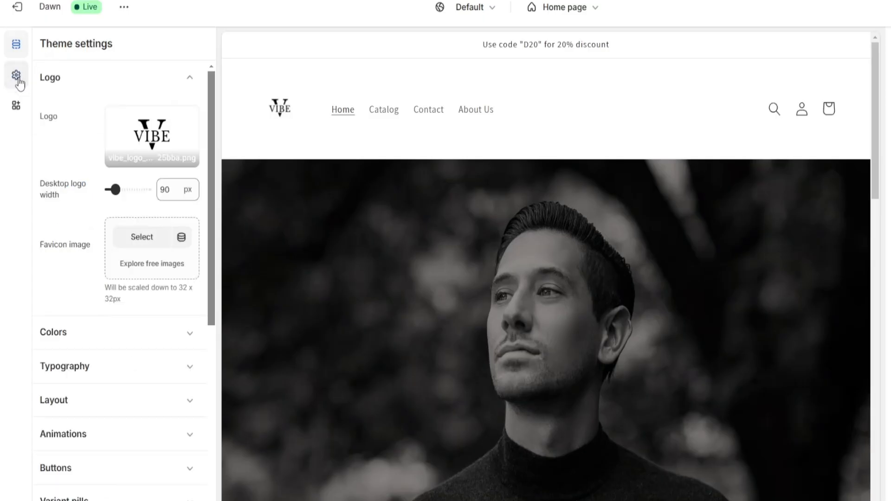
{"action": "left_click", "coordinate": [95, 82]}
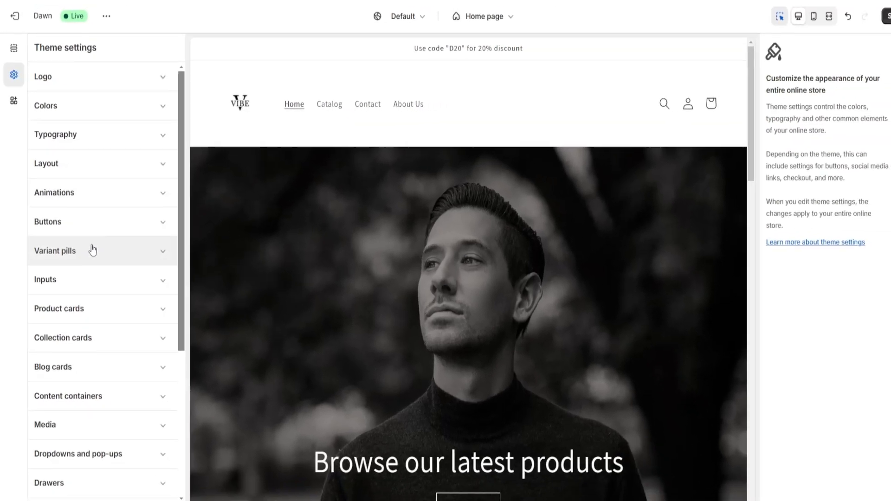
{"action": "scroll", "coordinate": [102, 246], "scroll_direction": "down", "scroll_amount": 2}
{"action": "scroll", "coordinate": [88, 253], "scroll_direction": "down", "scroll_amount": 1}
{"action": "scroll", "coordinate": [96, 249], "scroll_direction": "up", "scroll_amount": 3}
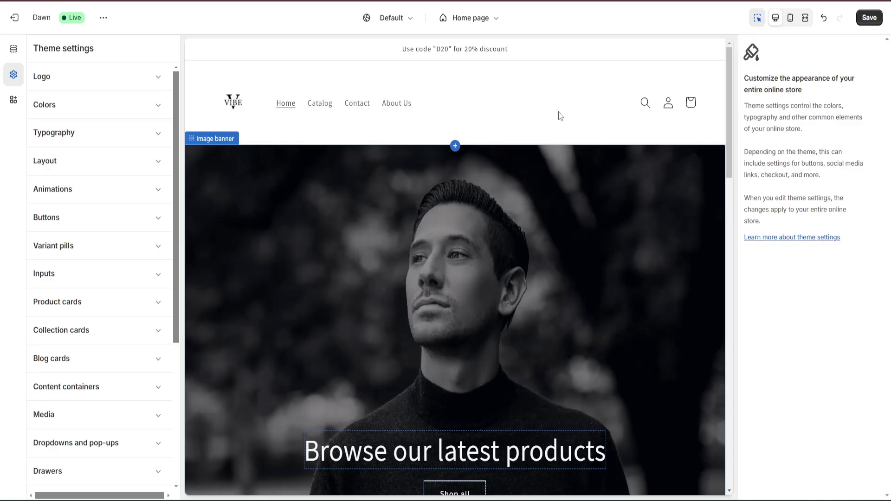
Save the home page customizations and exit the theme editor
{"action": "left_click", "coordinate": [869, 17]}
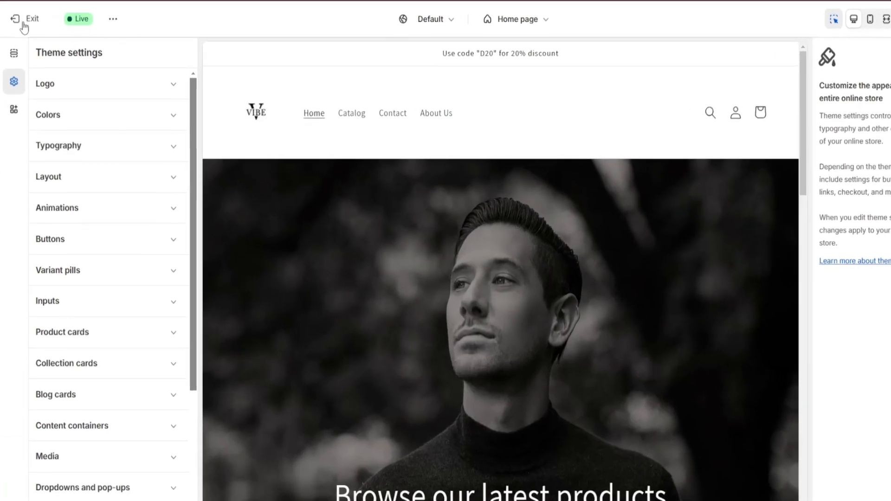
{"action": "left_click", "coordinate": [18, 14]}
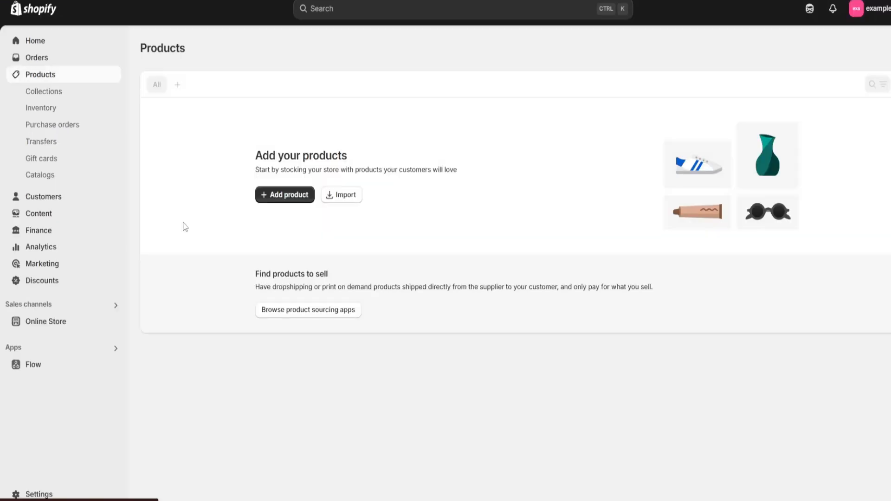
Start a new product and title it "Classic Hoodie"
{"action": "left_click", "coordinate": [279, 206]}
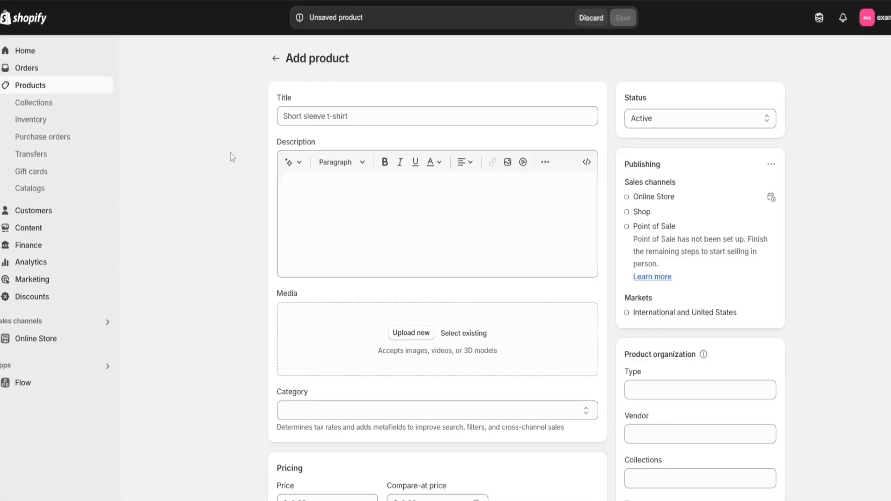
{"action": "left_click", "coordinate": [310, 117]}
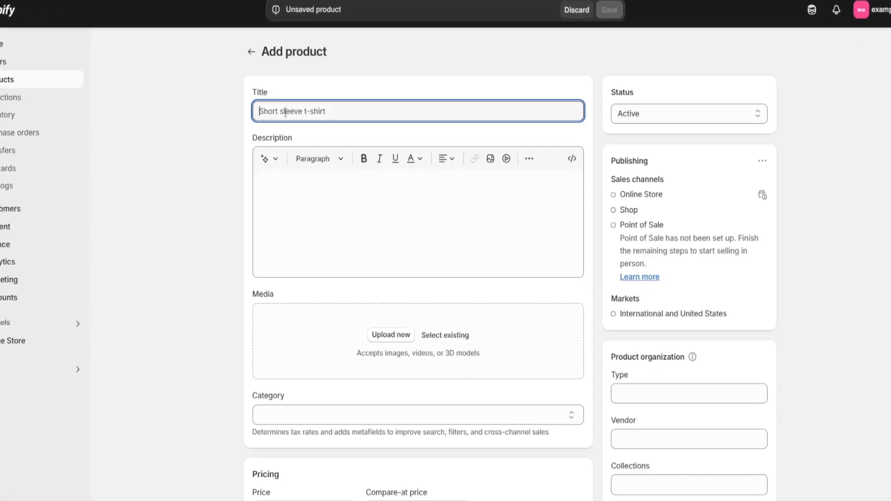
{"action": "type", "text": "Classic Hoodie"}
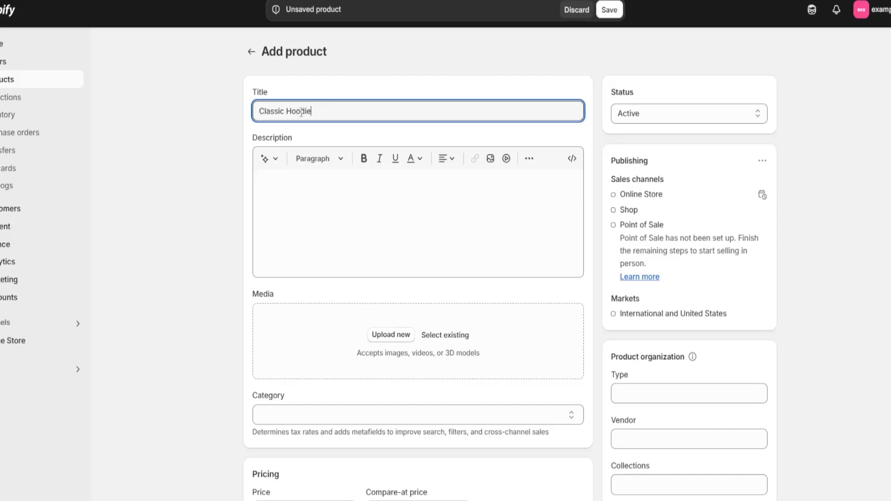
Generate the product description from the keywords "Classic Hoodie for men" in the Expert tone and keep the result
{"action": "left_click", "coordinate": [280, 211]}
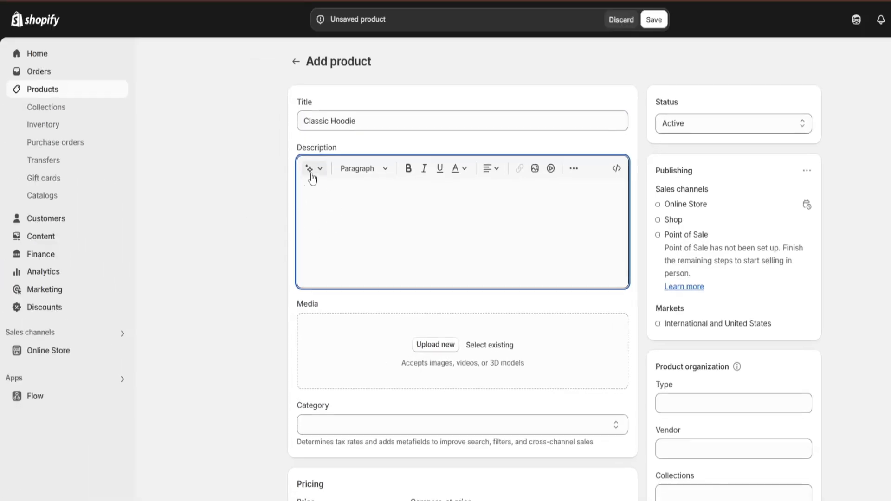
{"action": "left_click", "coordinate": [265, 143]}
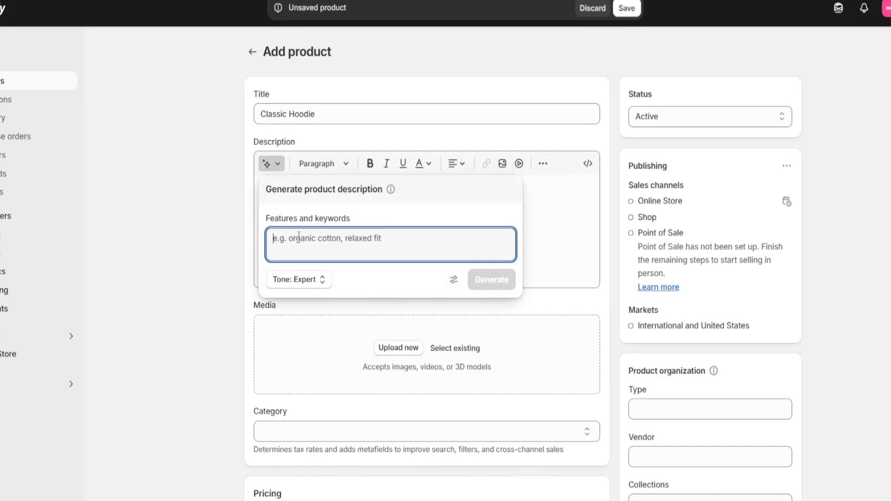
{"action": "type", "text": "Classic Hoodie for men"}
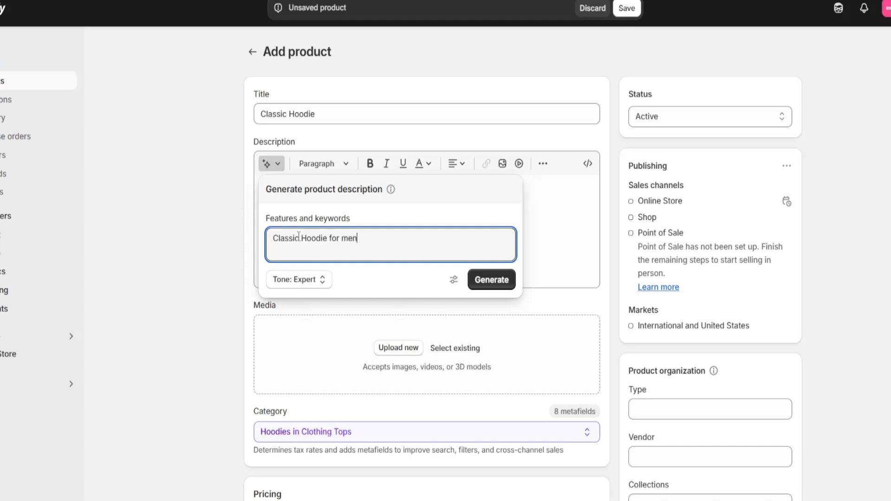
{"action": "left_click", "coordinate": [491, 280]}
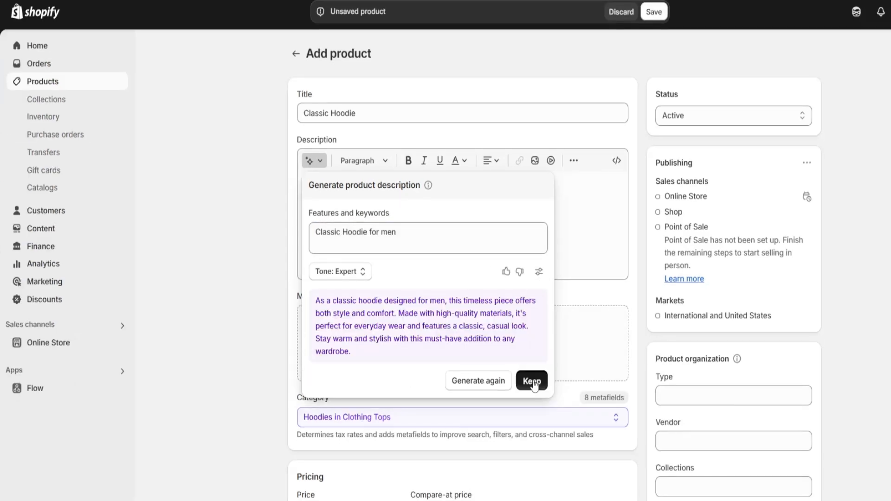
{"action": "left_click", "coordinate": [533, 381]}
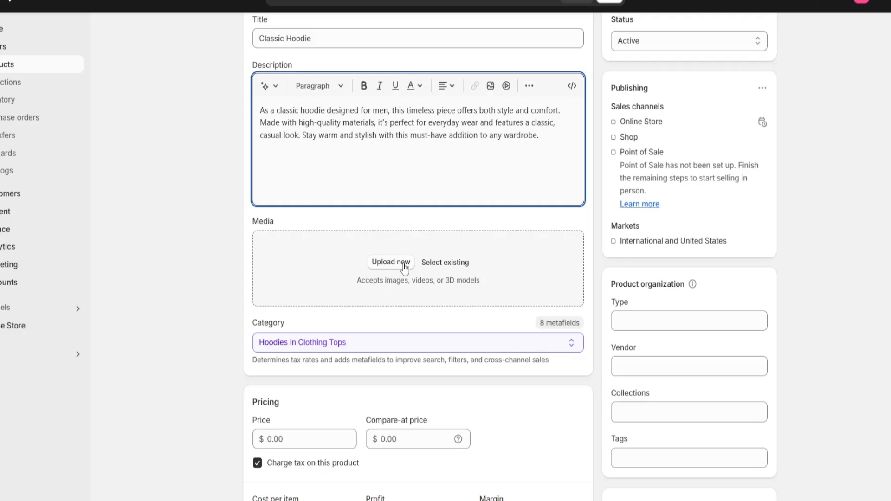
Upload "White Hoddie.png" as the product's media
{"action": "left_click", "coordinate": [441, 338]}
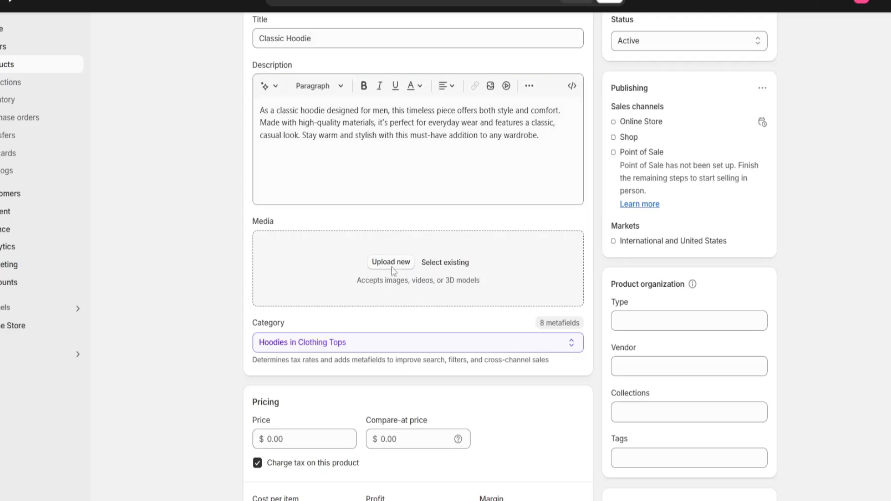
{"action": "left_click", "coordinate": [354, 45]}
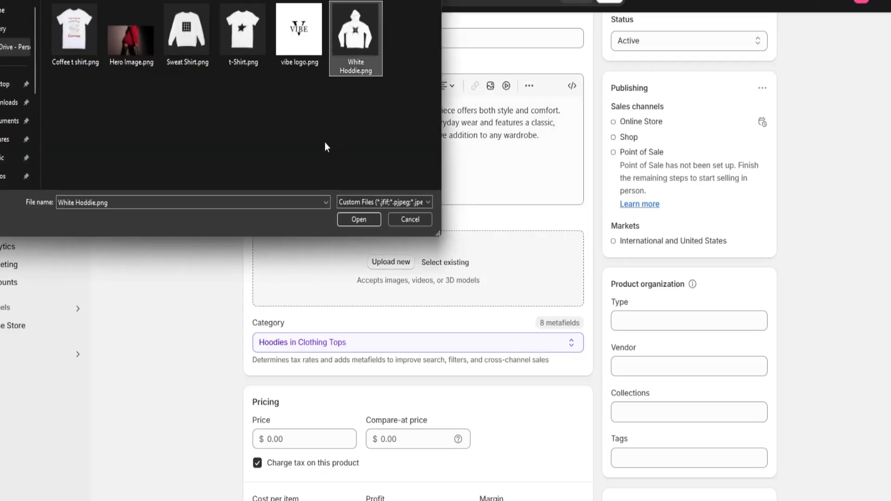
{"action": "left_click", "coordinate": [358, 223]}
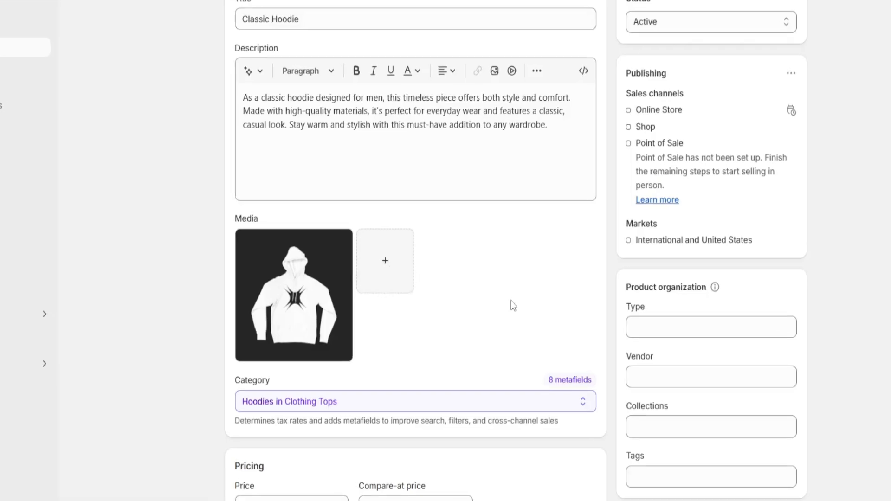
Set the product's price to $12.00 and its inventory quantity at the shop location to 100
{"action": "scroll", "coordinate": [511, 302], "scroll_direction": "down", "scroll_amount": 4}
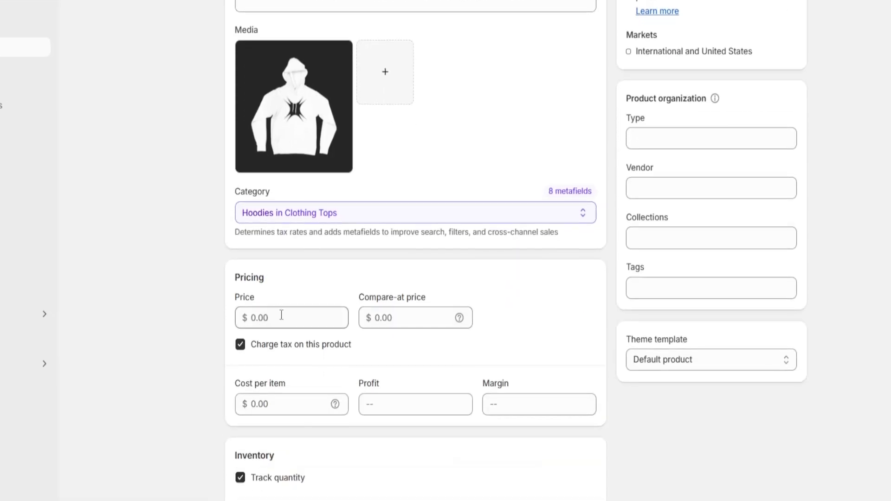
{"action": "left_click", "coordinate": [281, 316]}
{"action": "type", "text": "12"}
{"action": "left_click", "coordinate": [319, 291]}
{"action": "scroll", "coordinate": [387, 364], "scroll_direction": "down", "scroll_amount": 1}
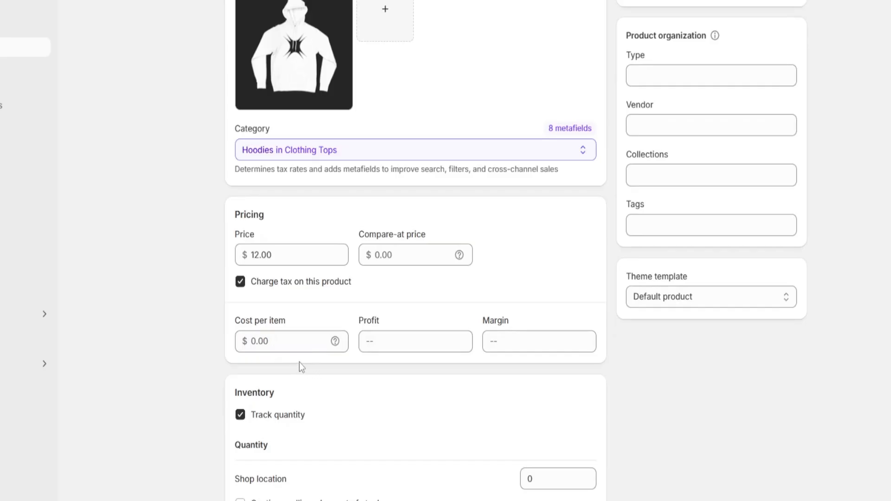
{"action": "scroll", "coordinate": [299, 363], "scroll_direction": "down", "scroll_amount": 2}
{"action": "left_click", "coordinate": [540, 361]}
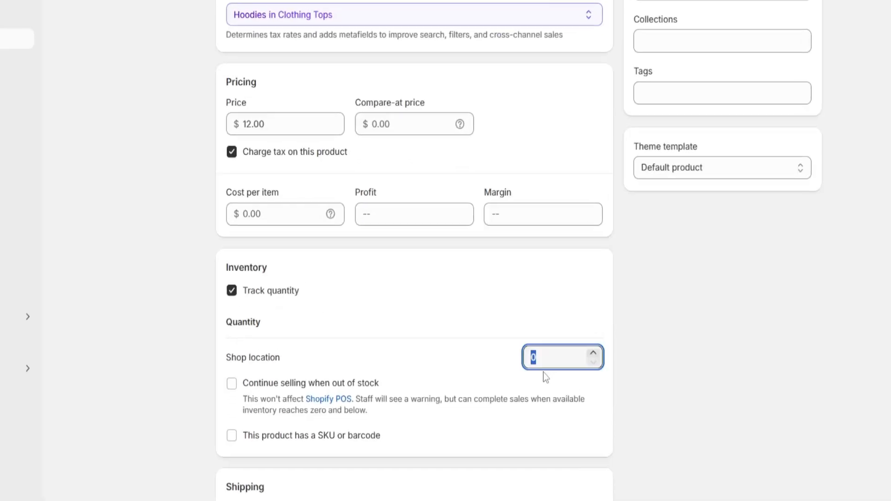
{"action": "left_click", "coordinate": [543, 373]}
{"action": "scroll", "coordinate": [553, 370], "scroll_direction": "down", "scroll_amount": 3}
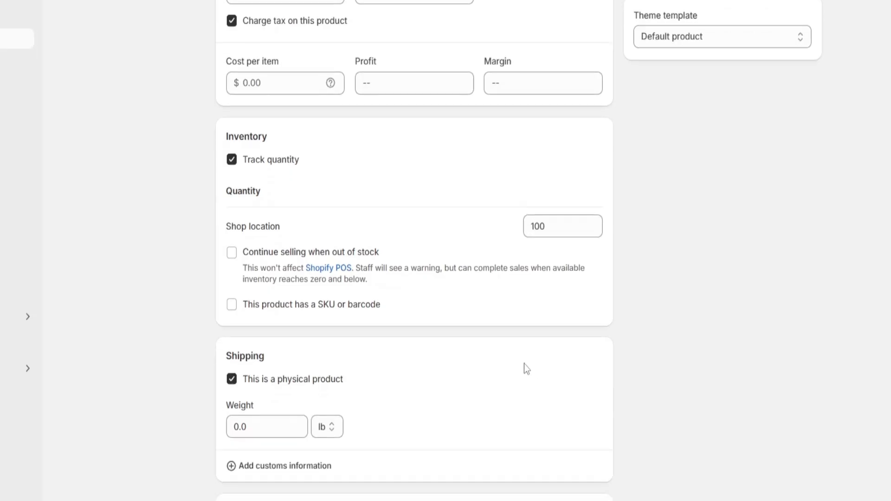
Try to set the product's shipping weight to 1 lb
{"action": "left_click", "coordinate": [262, 360]}
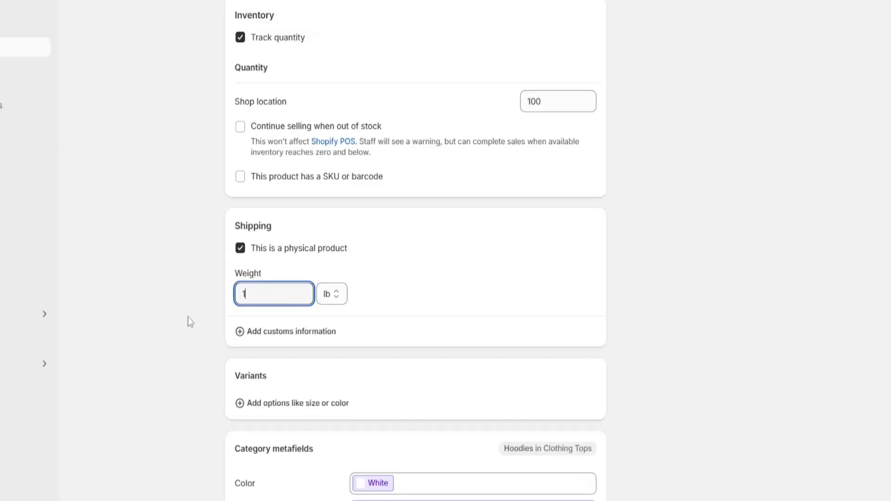
{"action": "type", "text": "1"}
{"action": "left_click", "coordinate": [169, 323]}
{"action": "scroll", "coordinate": [364, 330], "scroll_direction": "down", "scroll_amount": 3}
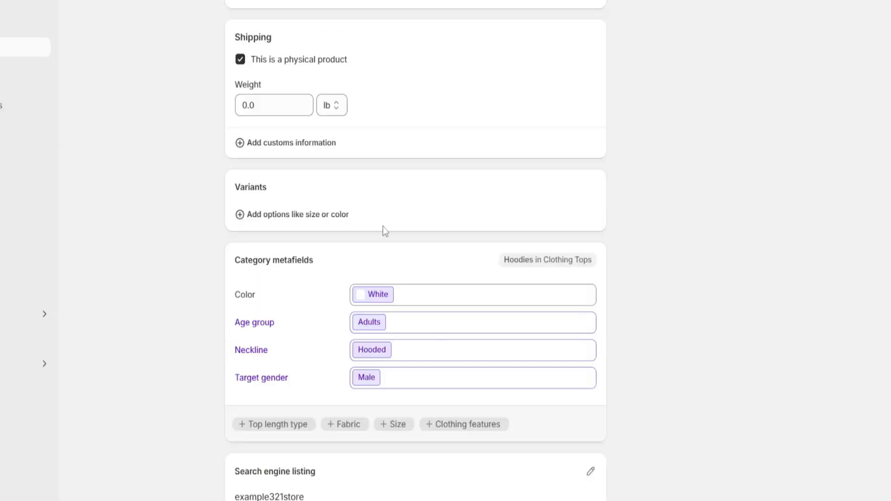
Check the options offered for variants, then save the Classic Hoodie product and return to the product list
{"action": "left_click", "coordinate": [271, 217]}
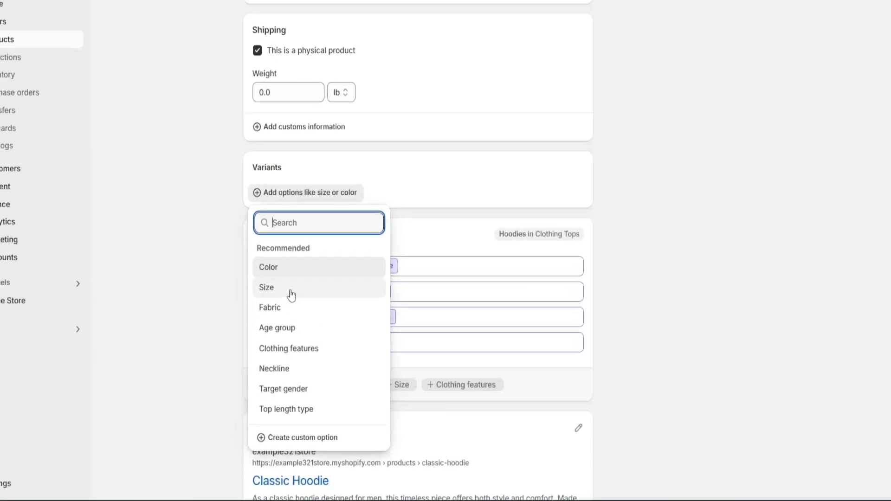
{"action": "left_click", "coordinate": [213, 248]}
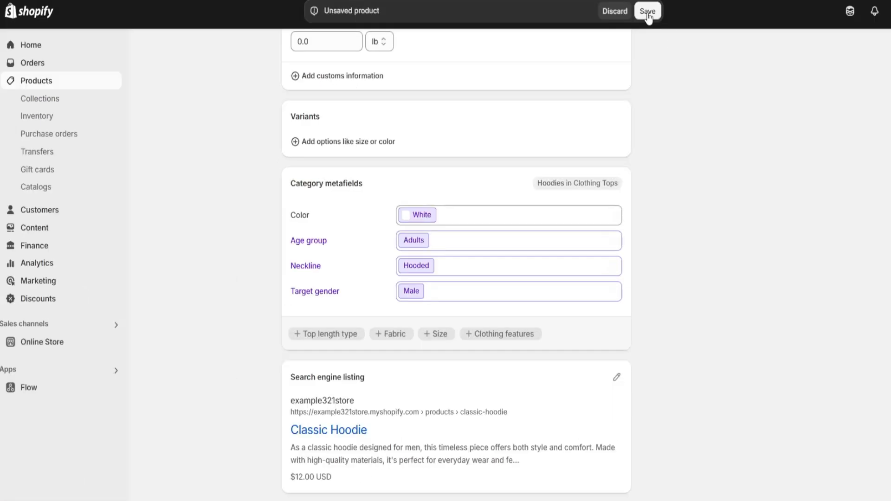
{"action": "left_click", "coordinate": [648, 11]}
{"action": "left_click", "coordinate": [46, 82]}
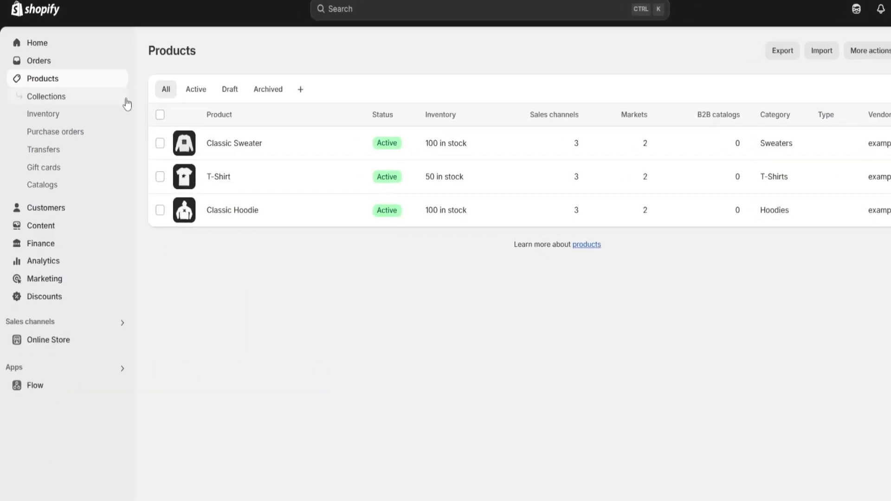
Start a new collection titled "Best Selling" with the description "You will find all our Best Selling products in this collection"
{"action": "left_click", "coordinate": [64, 103]}
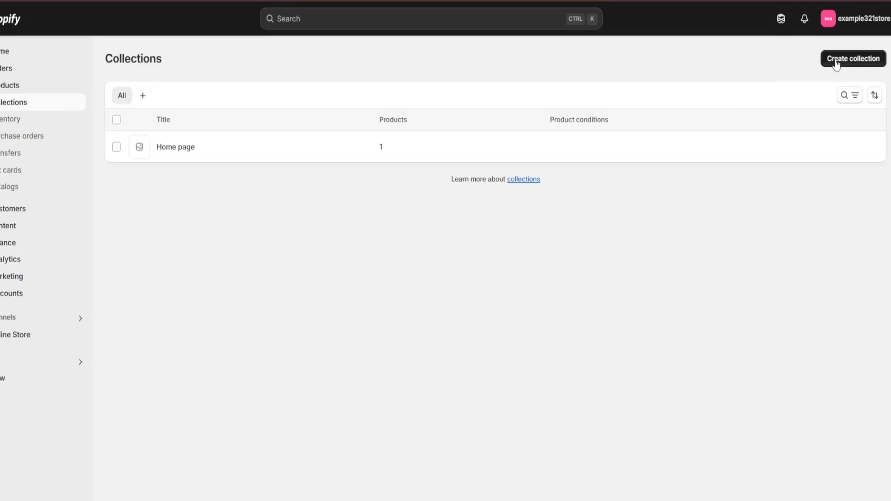
{"action": "left_click", "coordinate": [853, 60]}
{"action": "left_click", "coordinate": [328, 114]}
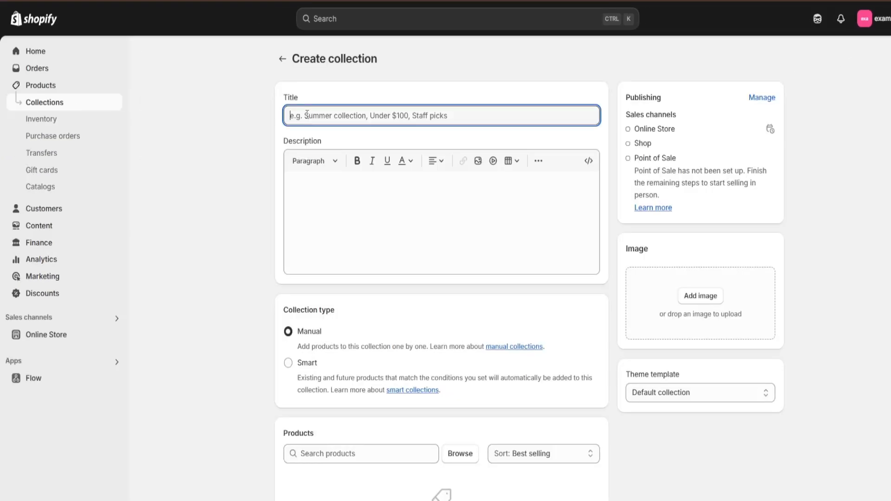
{"action": "type", "text": "Best Selling"}
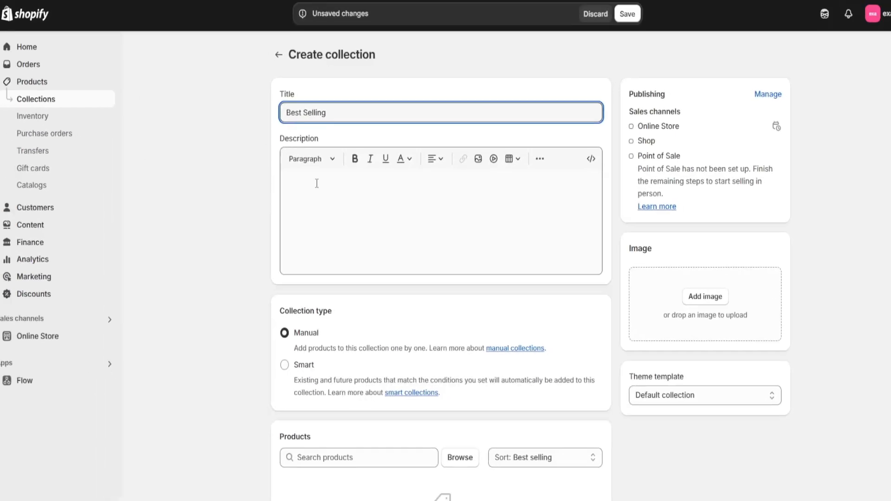
{"action": "left_click", "coordinate": [310, 186]}
{"action": "type", "text": "You will find all our Best Selling products in this collection"}
{"action": "left_click", "coordinate": [353, 298]}
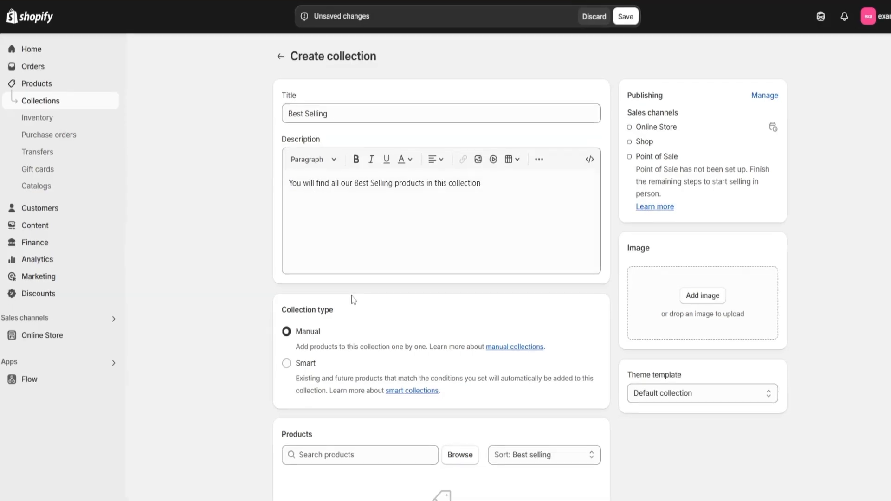
Set the collection's image to the stored JPG of the man in a brown jacket in front of yellow foliage
{"action": "scroll", "coordinate": [352, 300], "scroll_direction": "down", "scroll_amount": 1}
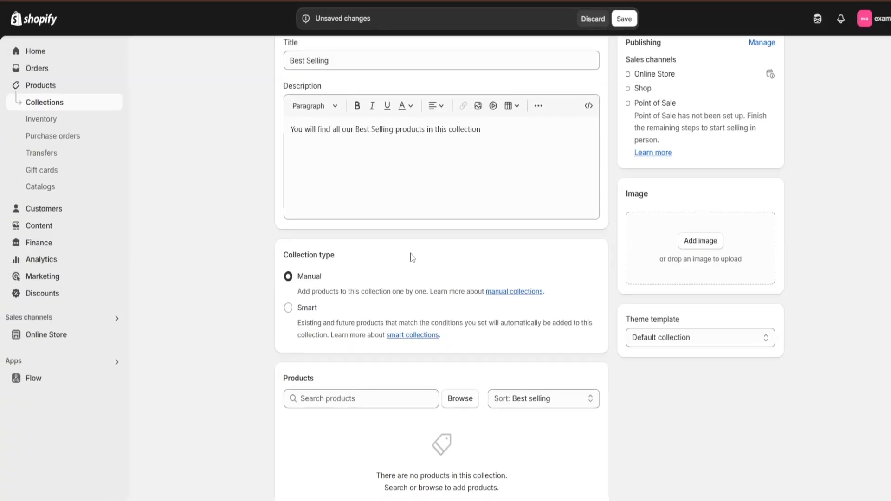
{"action": "scroll", "coordinate": [413, 258], "scroll_direction": "up", "scroll_amount": 1}
{"action": "left_click", "coordinate": [699, 295]}
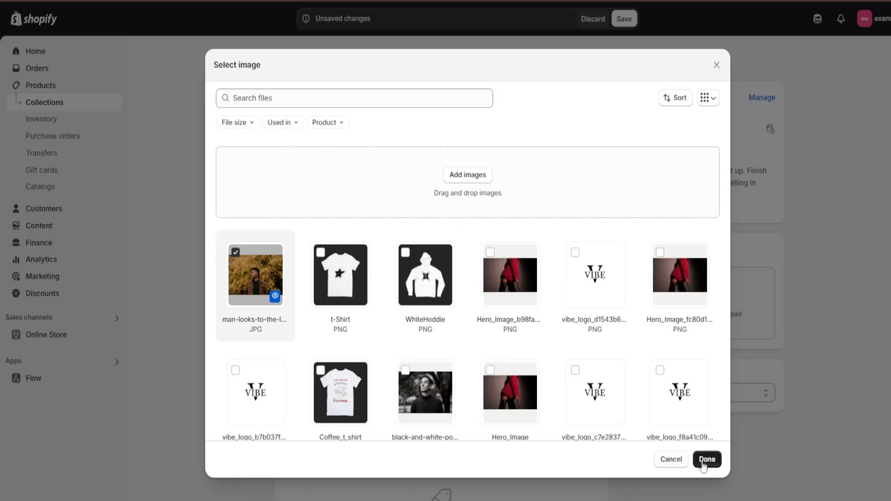
{"action": "left_click", "coordinate": [706, 459]}
Add Classic Hoodie, Classic Sweater and T-Shirt to the Best Selling collection and save it
{"action": "scroll", "coordinate": [614, 238], "scroll_direction": "down", "scroll_amount": 3}
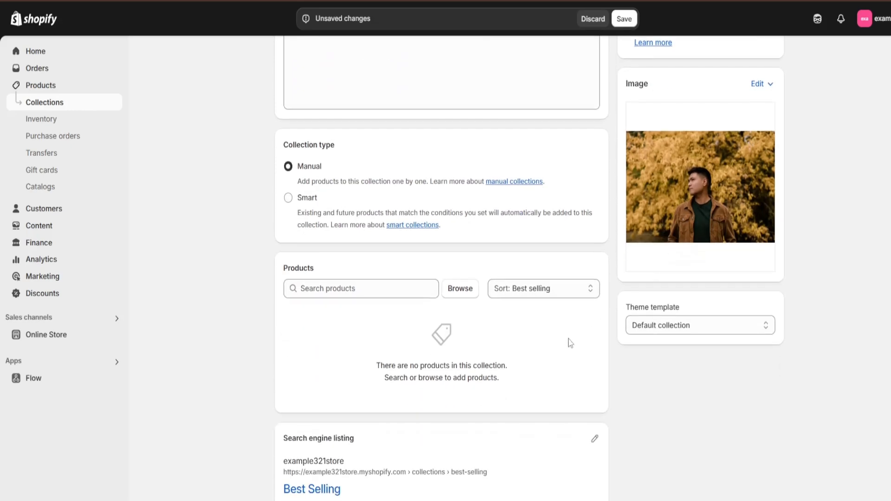
{"action": "scroll", "coordinate": [571, 343], "scroll_direction": "down", "scroll_amount": 1}
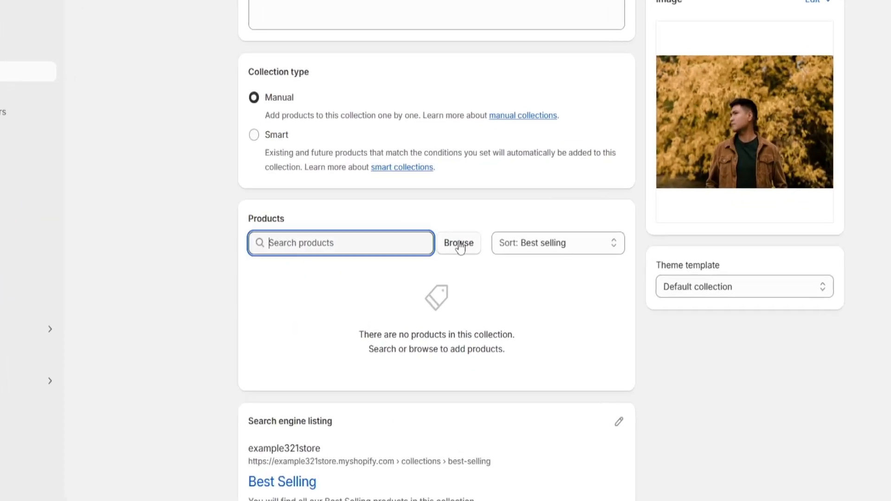
{"action": "left_click", "coordinate": [459, 243]}
{"action": "left_click", "coordinate": [315, 247]}
{"action": "left_click", "coordinate": [314, 213]}
{"action": "left_click", "coordinate": [314, 179]}
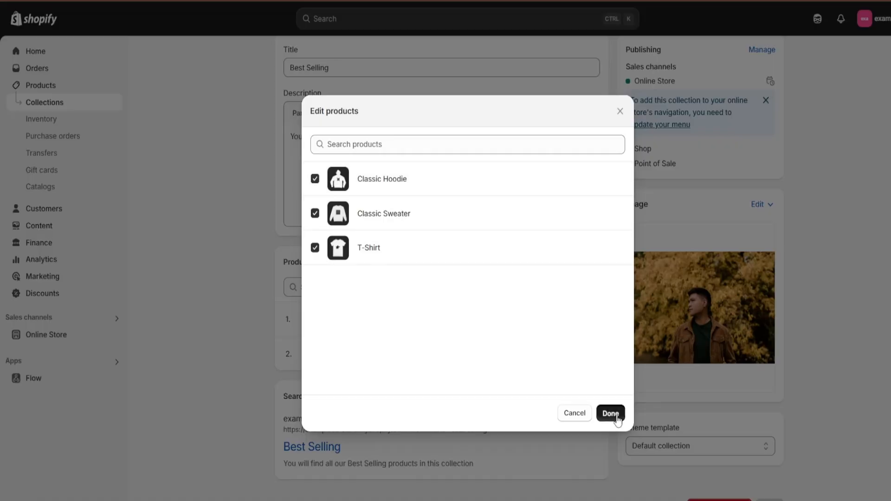
{"action": "left_click", "coordinate": [611, 413]}
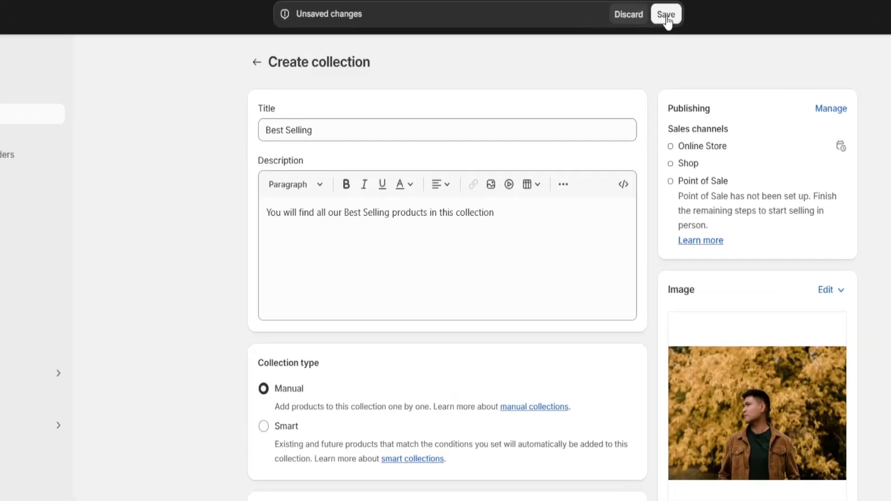
{"action": "left_click", "coordinate": [666, 14]}
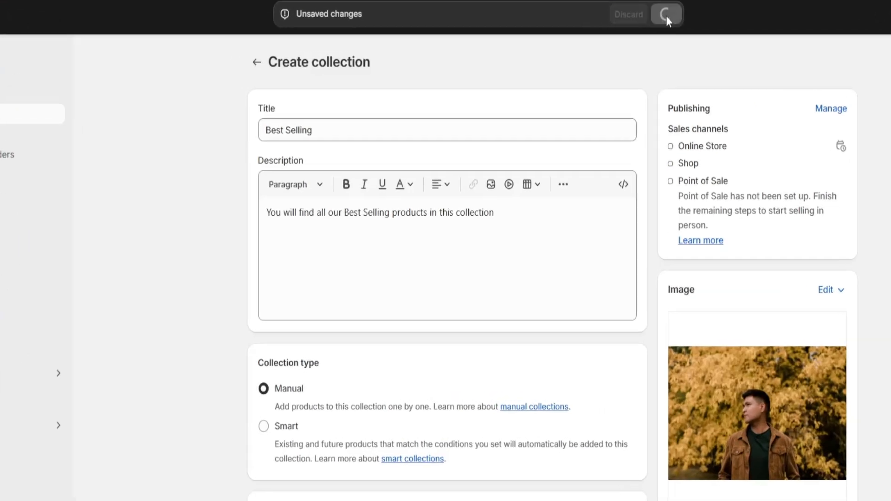
{"action": "left_click", "coordinate": [256, 62]}
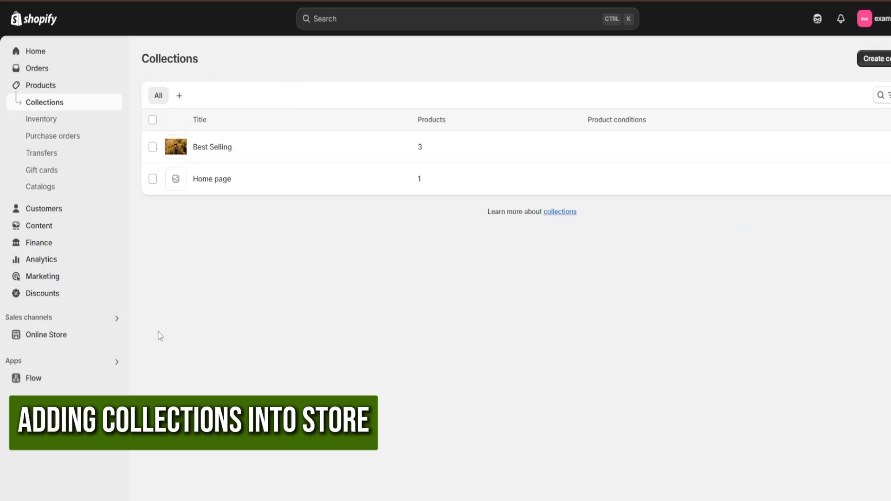
Open the Dawn theme editor, assign the Best Selling collection to the Featured collection section below the banner, and use 3 desktop columns
{"action": "left_click", "coordinate": [62, 335]}
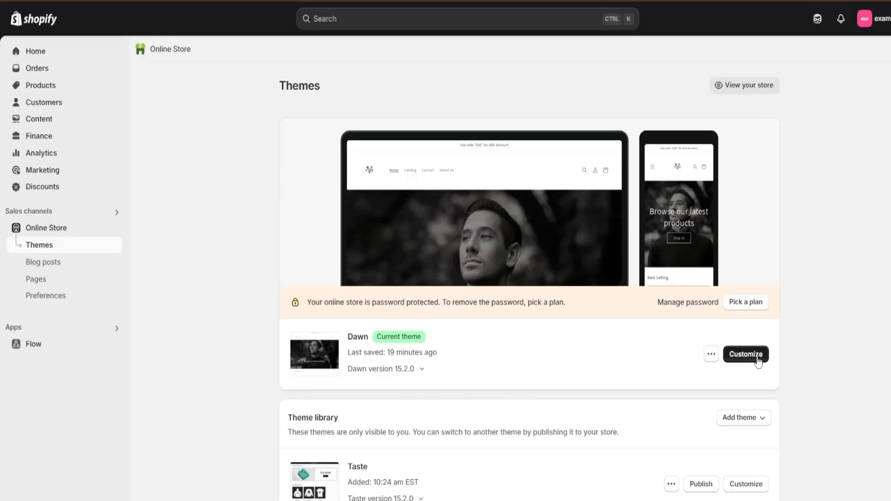
{"action": "left_click", "coordinate": [758, 361]}
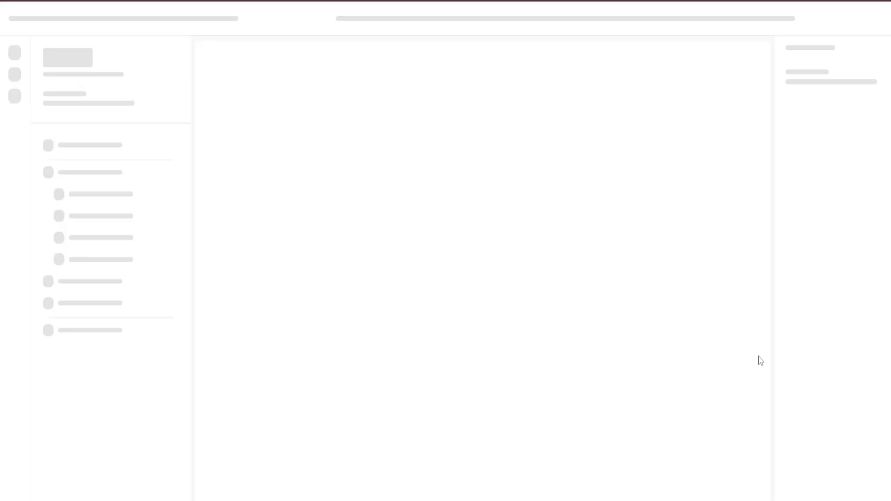
{"action": "scroll", "coordinate": [581, 219], "scroll_direction": "down", "scroll_amount": 3}
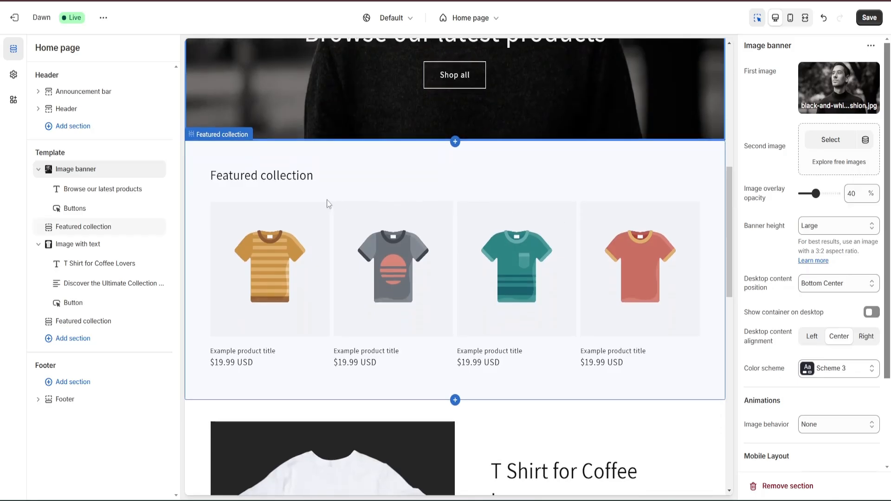
{"action": "left_click", "coordinate": [400, 268]}
{"action": "scroll", "coordinate": [715, 257], "scroll_direction": "down", "scroll_amount": 1}
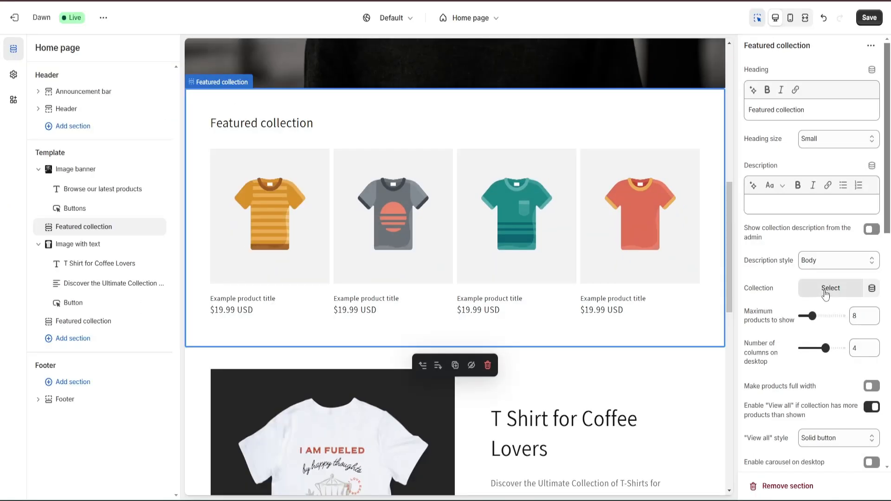
{"action": "left_click", "coordinate": [826, 291]}
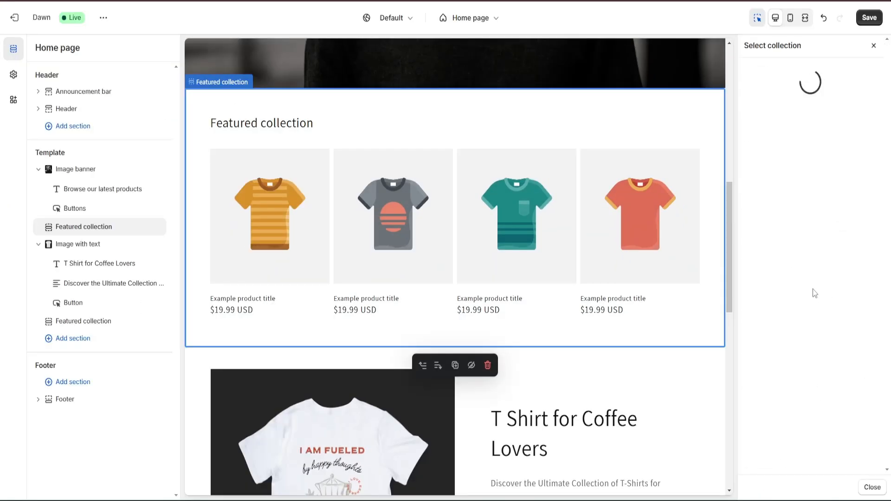
{"action": "left_click", "coordinate": [795, 141]}
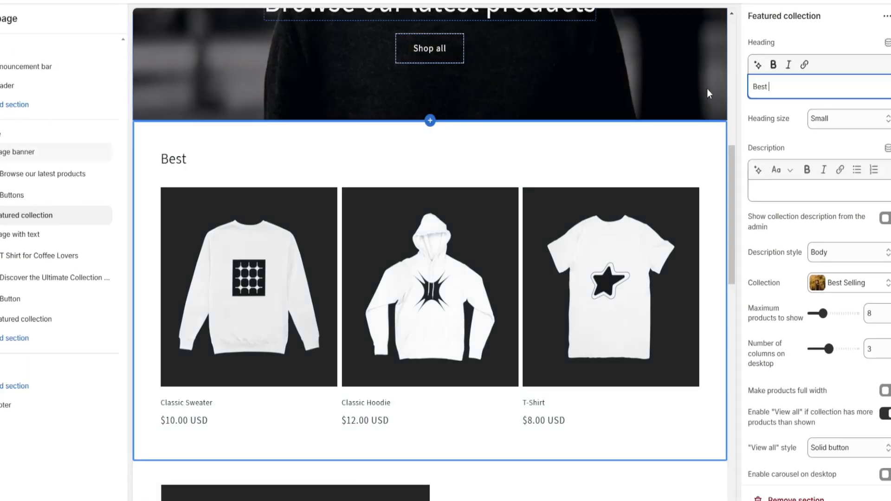
Set the Featured collection section's heading to "Best Selling" and check the home page in the mobile preview
{"action": "type", "text": "Selling"}
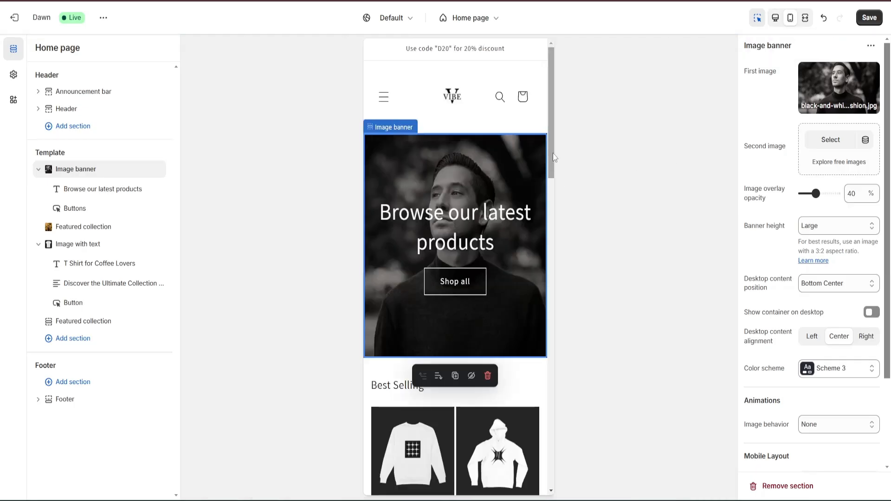
{"action": "scroll", "coordinate": [555, 158], "scroll_direction": "down", "scroll_amount": 5}
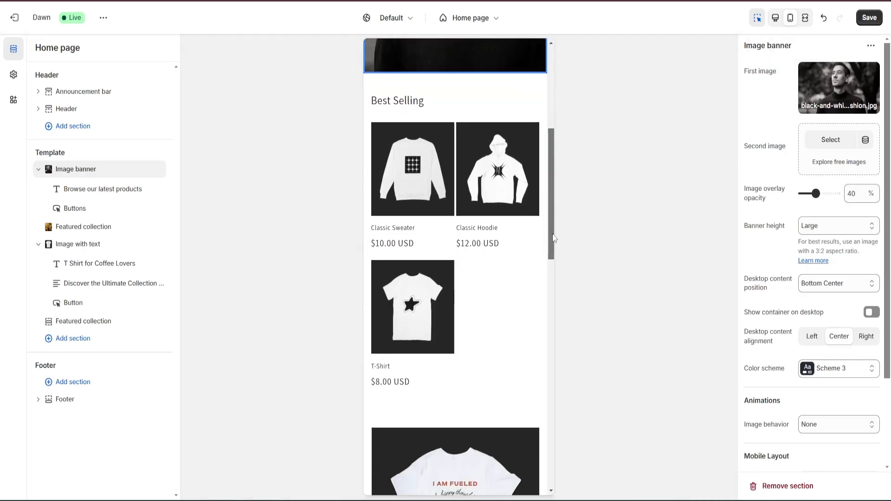
{"action": "scroll", "coordinate": [555, 158], "scroll_direction": "up", "scroll_amount": 5}
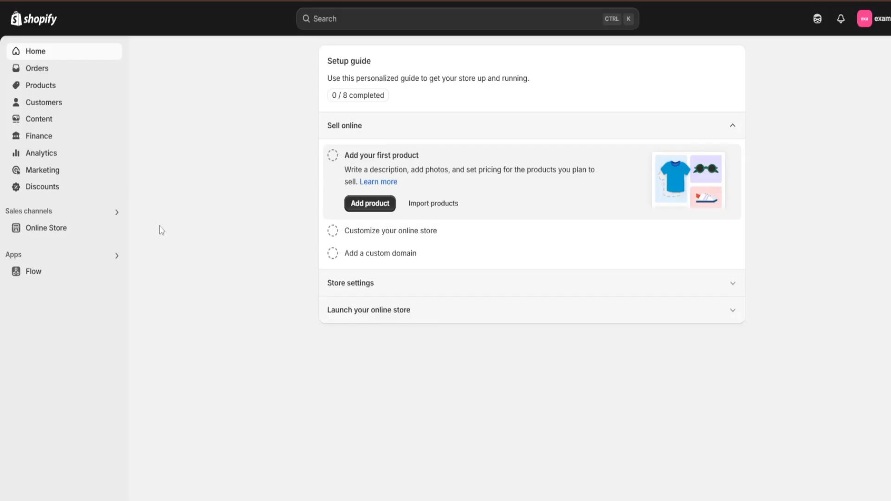
Start a new online store page titled "About Us"
{"action": "left_click", "coordinate": [46, 229]}
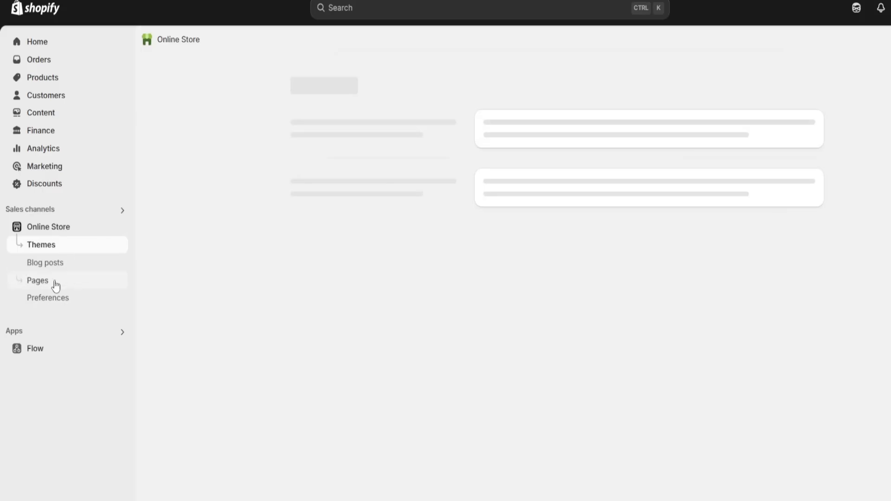
{"action": "left_click", "coordinate": [55, 283]}
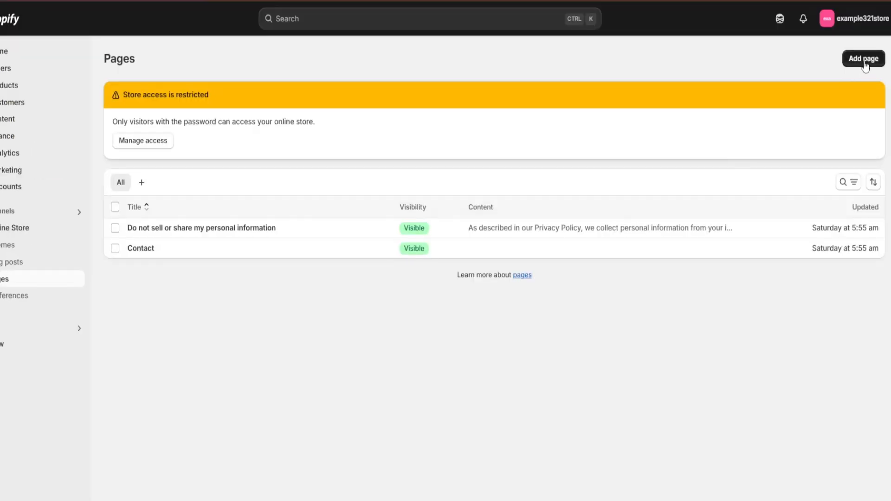
{"action": "left_click", "coordinate": [890, 49]}
{"action": "type", "text": "About Us"}
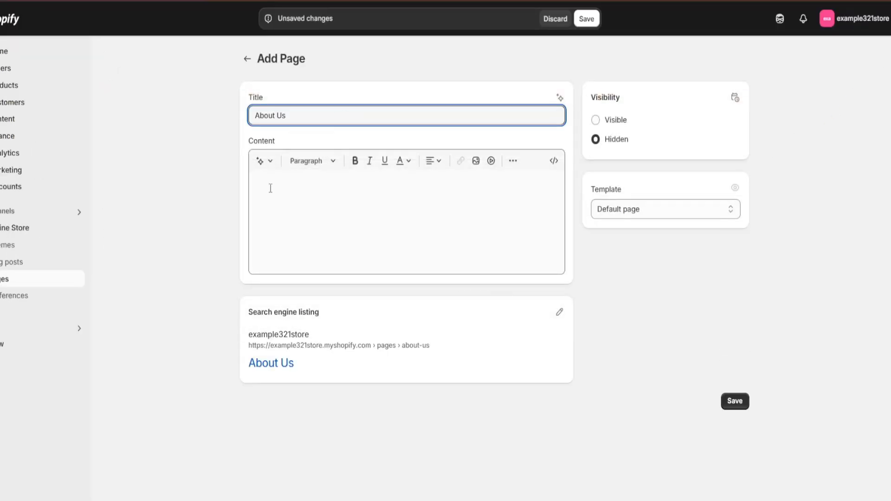
Generate the About Us page's content from the prompt "we sell clothes for men" in the Expert tone and keep the text
{"action": "left_click", "coordinate": [264, 162]}
{"action": "left_click", "coordinate": [465, 267]}
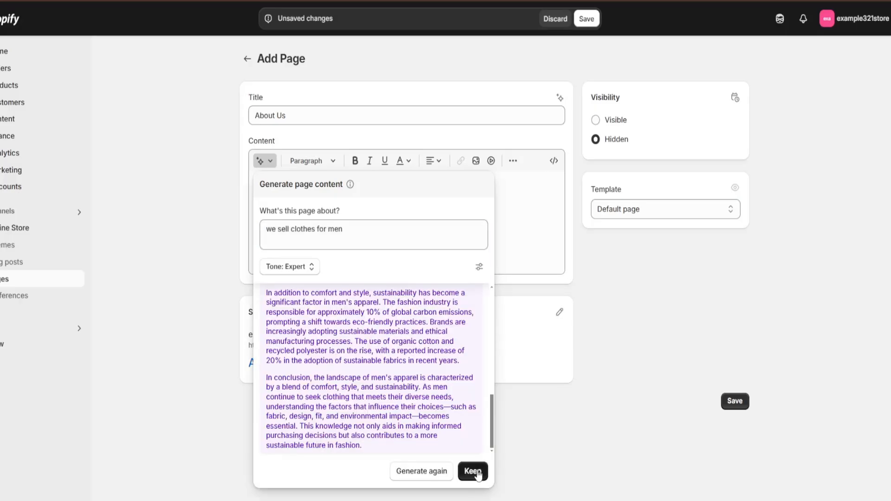
{"action": "left_click", "coordinate": [472, 471]}
Make the About Us page visible, save it and return to the page list
{"action": "left_click", "coordinate": [596, 121]}
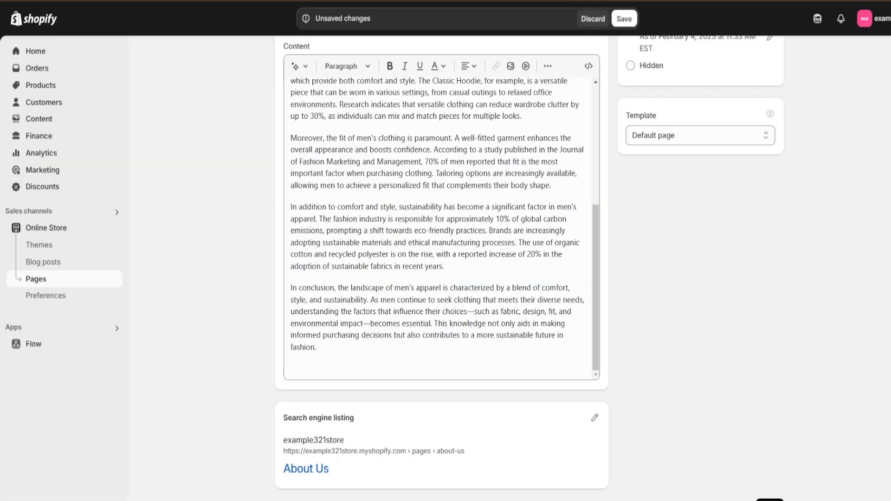
{"action": "left_click", "coordinate": [550, 3]}
{"action": "left_click", "coordinate": [176, 40]}
Add an "About Us" item linked to the About Us page to the store's Main menu and save the menu
{"action": "left_click", "coordinate": [39, 118]}
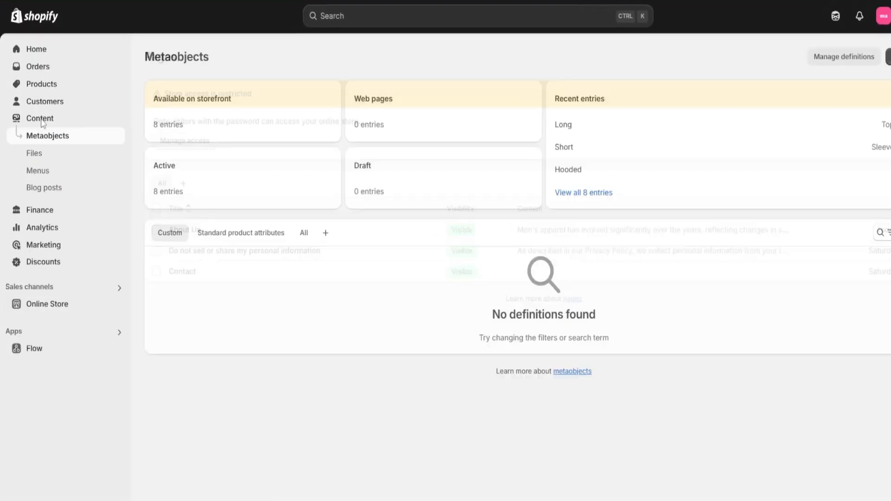
{"action": "left_click", "coordinate": [42, 171]}
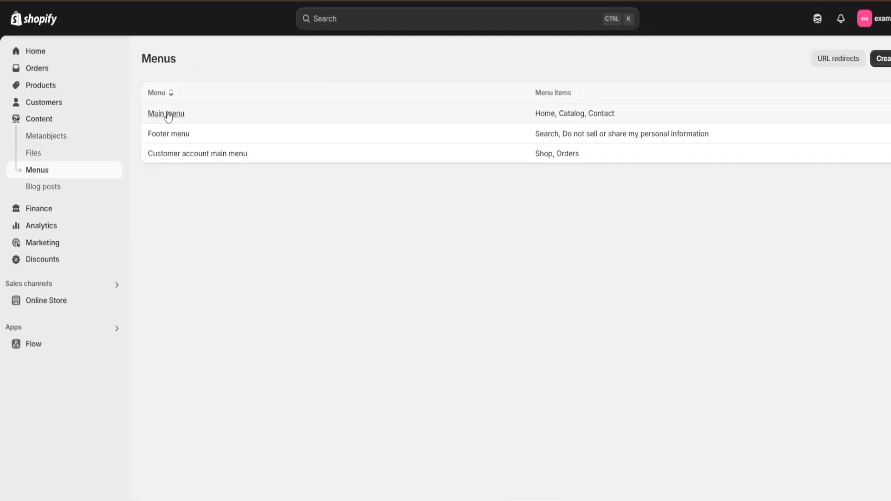
{"action": "left_click", "coordinate": [158, 114]}
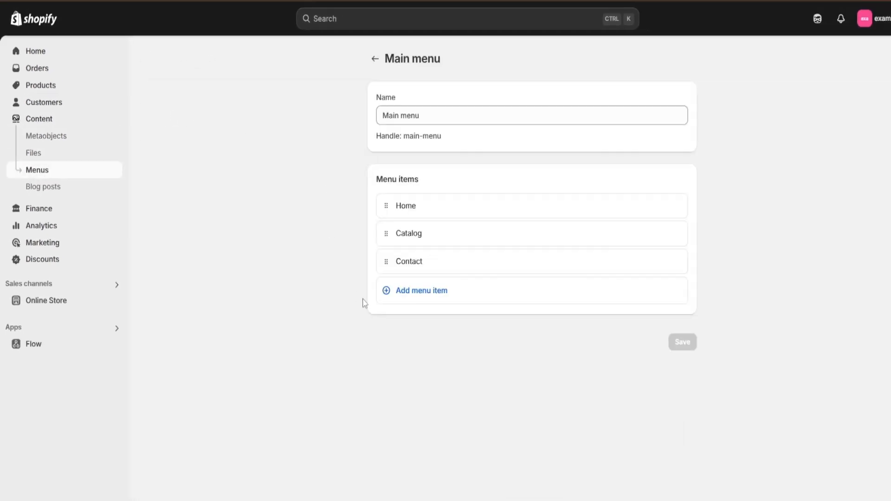
{"action": "left_click", "coordinate": [409, 291]}
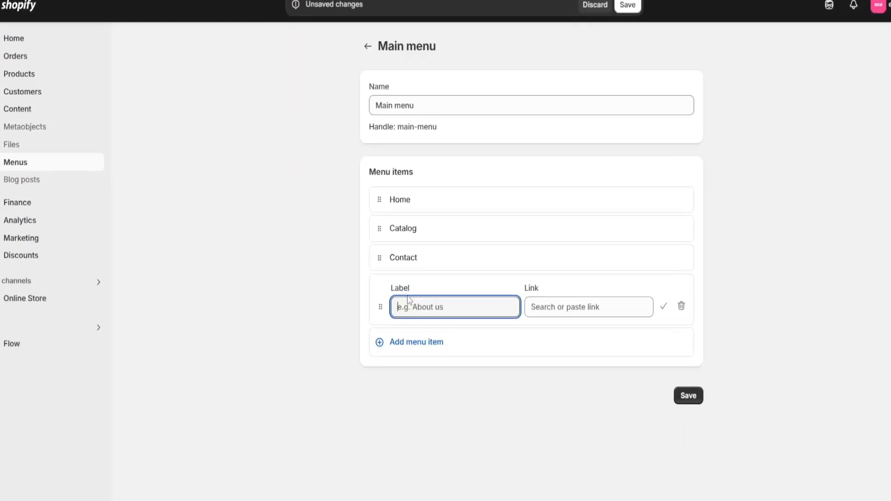
{"action": "type", "text": "About Us"}
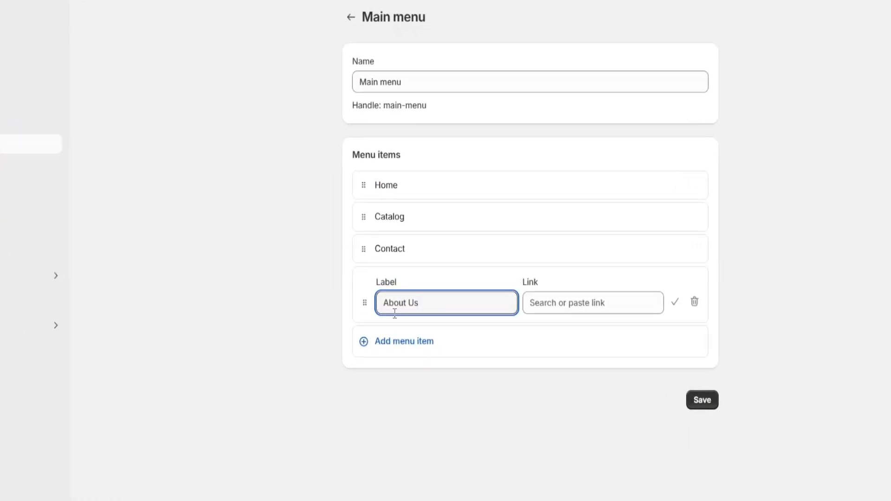
{"action": "key", "text": "Tab"}
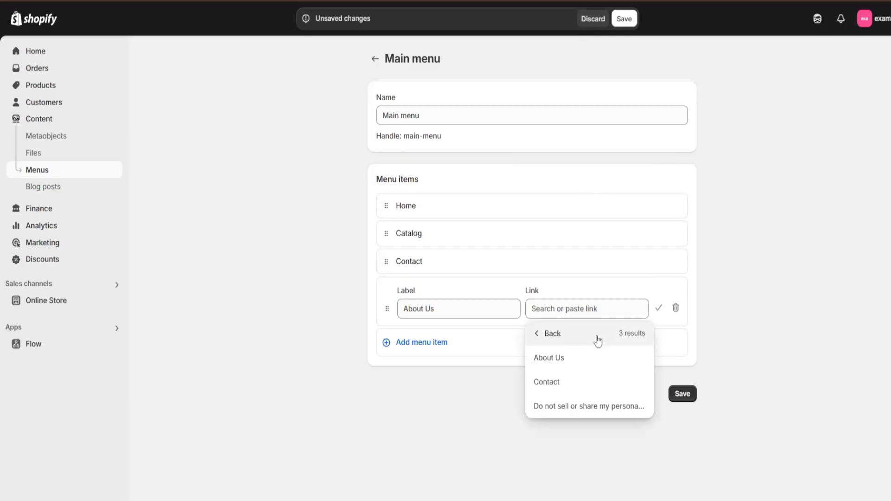
{"action": "left_click", "coordinate": [566, 364]}
{"action": "left_click", "coordinate": [659, 309]}
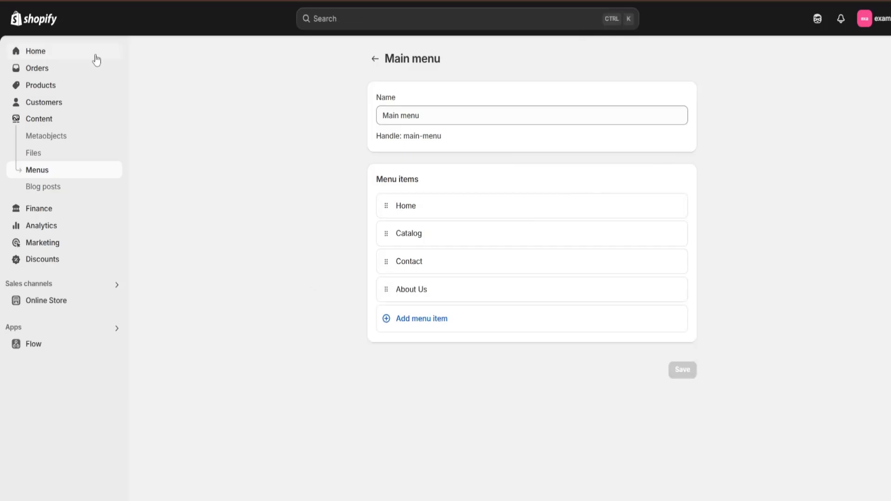
Open the store's policy settings and look at the return and refund policy
{"action": "left_click", "coordinate": [93, 53]}
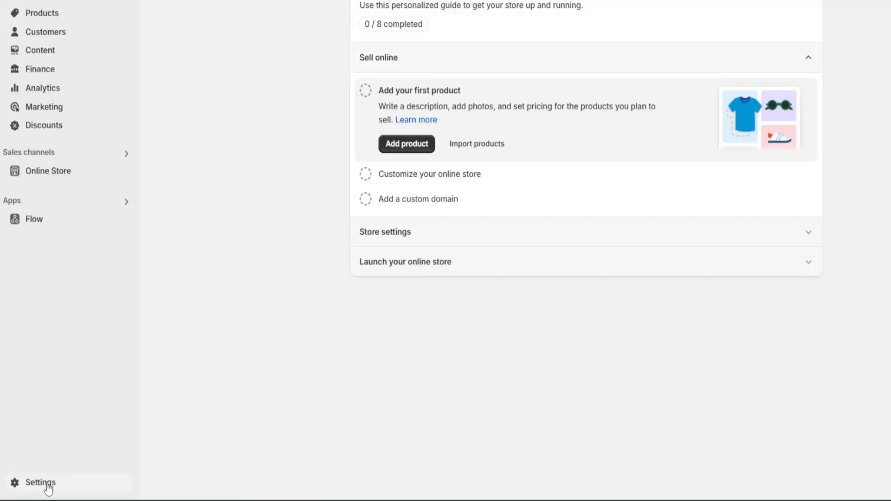
{"action": "left_click", "coordinate": [47, 485]}
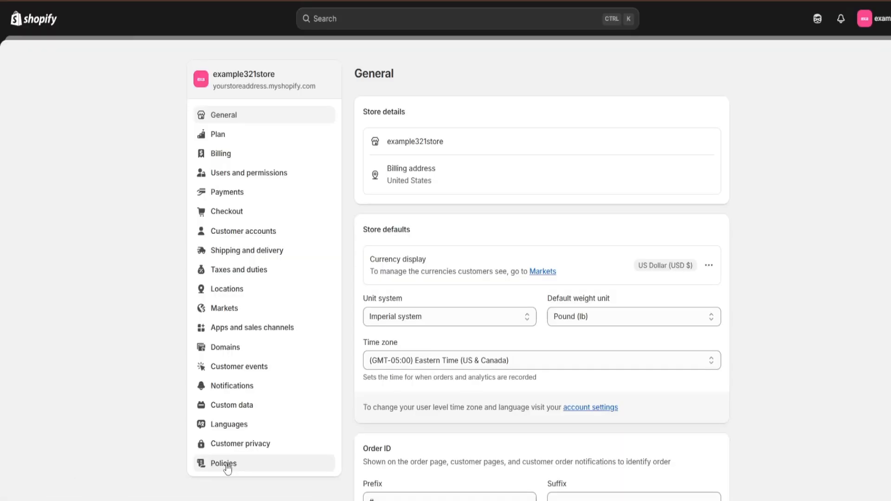
{"action": "left_click", "coordinate": [256, 464]}
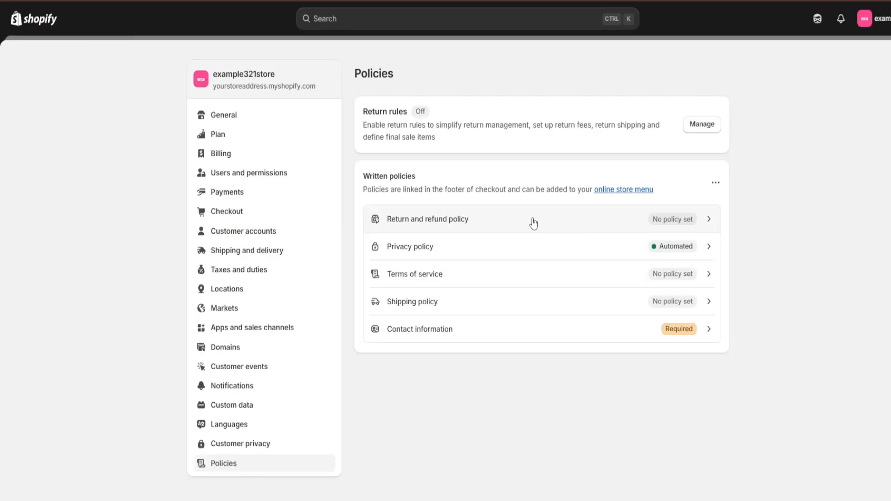
{"action": "left_click", "coordinate": [486, 208]}
{"action": "left_click", "coordinate": [587, 199]}
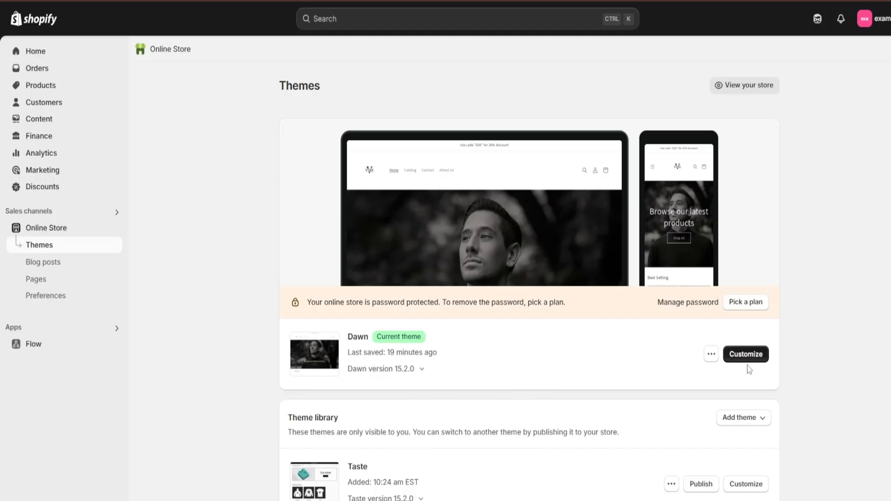
Review the Dawn home page in the theme editor from the header navigation down to the Best Selling section
{"action": "left_click", "coordinate": [758, 356]}
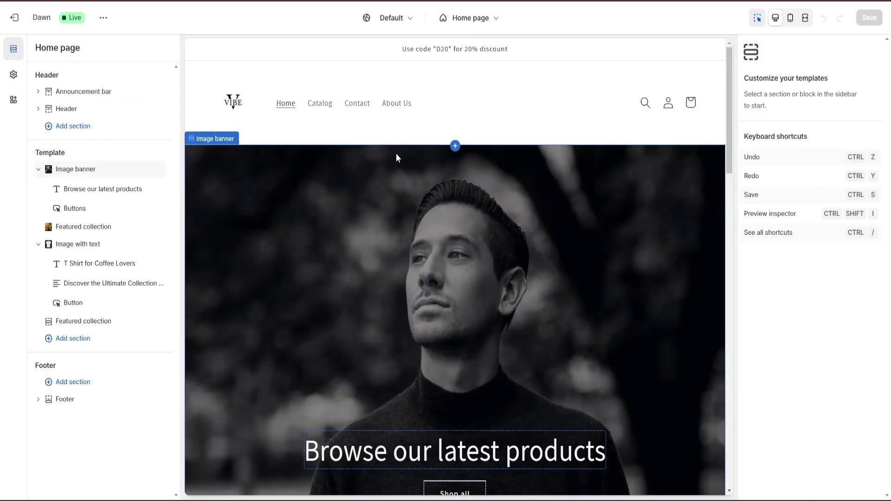
{"action": "scroll", "coordinate": [528, 293], "scroll_direction": "down", "scroll_amount": 8}
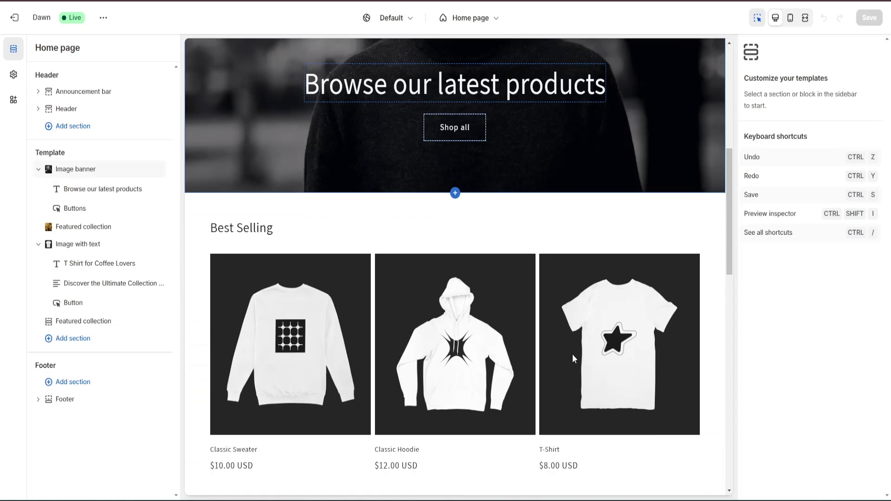
{"action": "scroll", "coordinate": [572, 355], "scroll_direction": "down", "scroll_amount": 10}
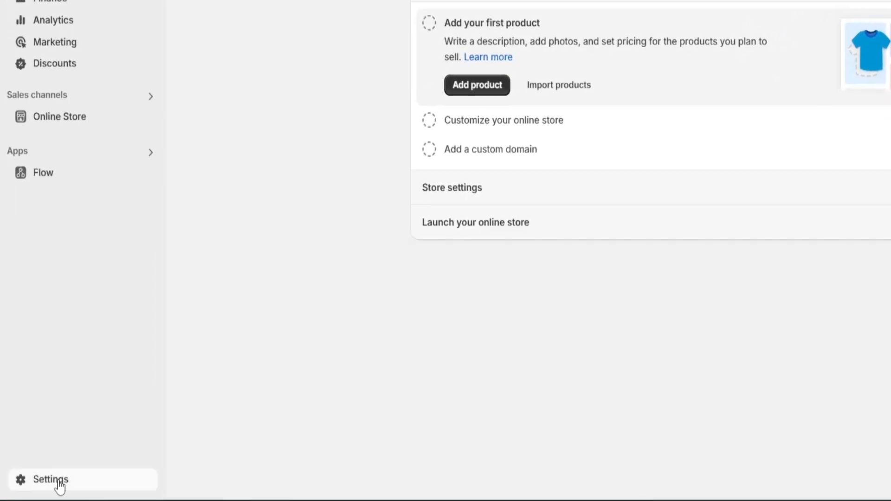
Open the Shopify Payments account setup in the store settings and read the business information requirements
{"action": "left_click", "coordinate": [60, 487]}
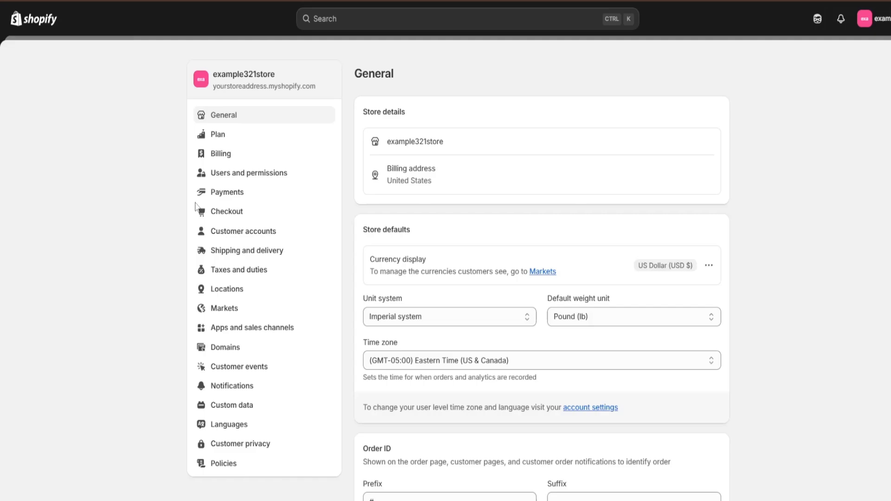
{"action": "left_click", "coordinate": [227, 191]}
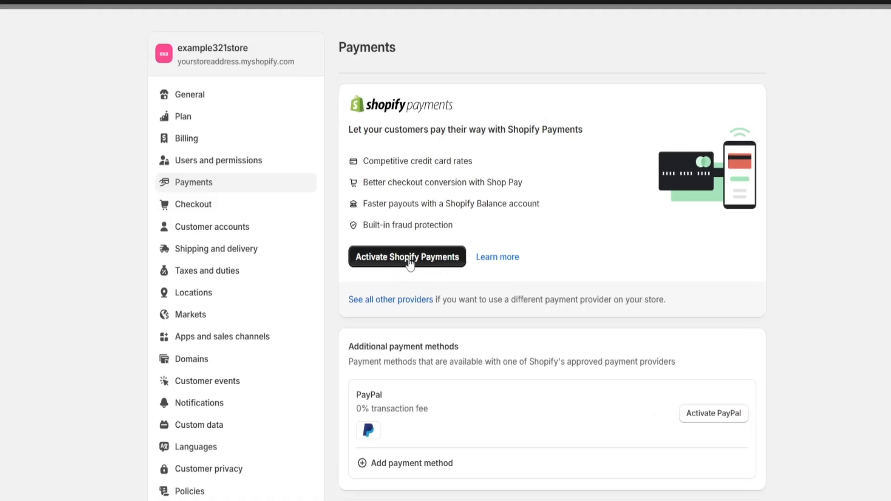
{"action": "left_click", "coordinate": [409, 260]}
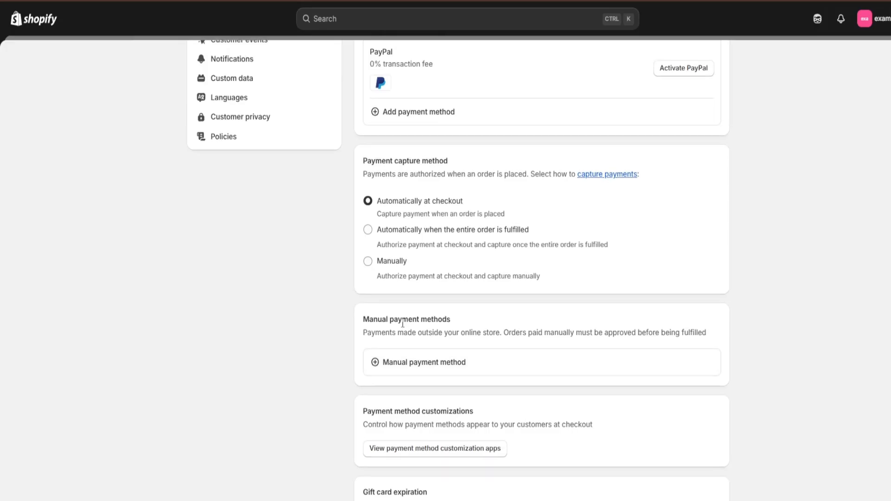
{"action": "scroll", "coordinate": [399, 309], "scroll_direction": "up", "scroll_amount": 5}
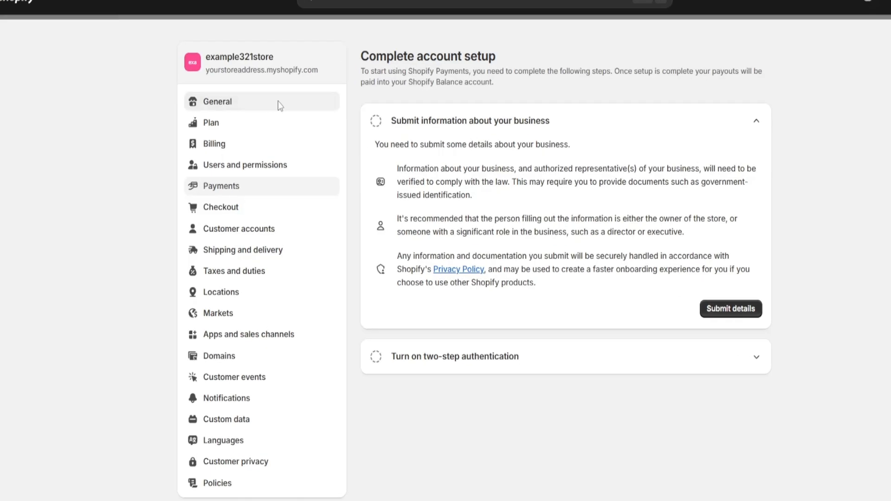
Examine the general settings, including the store profile and billing information forms, closing both without changes, and the store defaults
{"action": "left_click", "coordinate": [278, 105]}
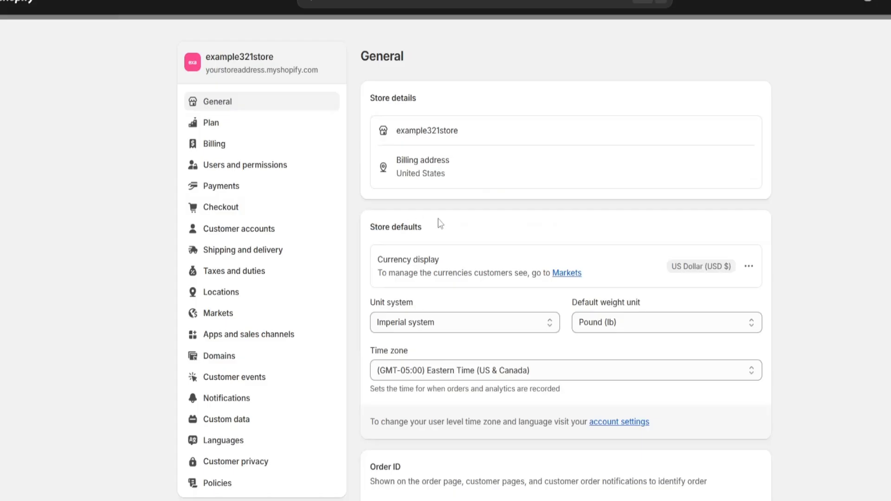
{"action": "left_click", "coordinate": [746, 131]}
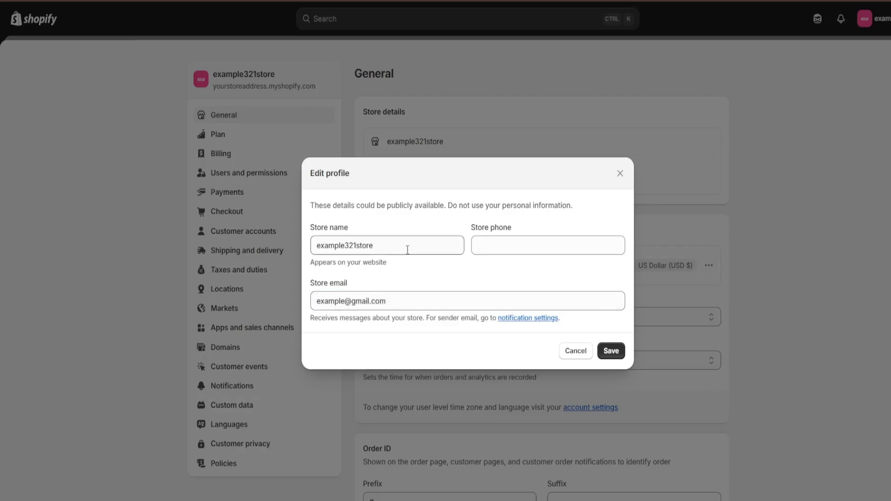
{"action": "left_click", "coordinate": [576, 351]}
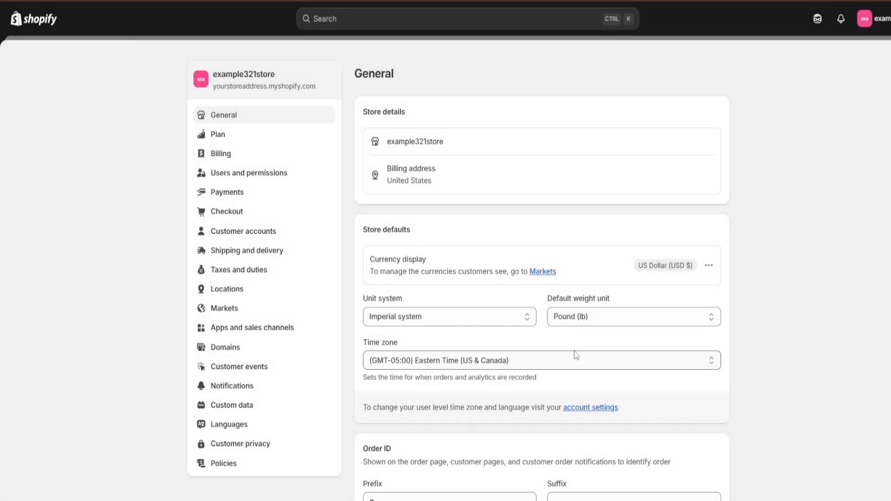
{"action": "left_click", "coordinate": [708, 174]}
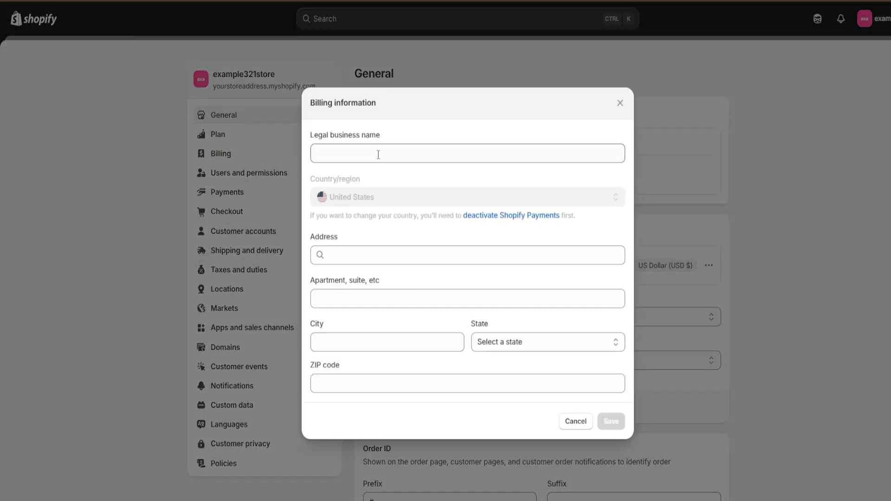
{"action": "left_click", "coordinate": [620, 104]}
{"action": "scroll", "coordinate": [606, 218], "scroll_direction": "down", "scroll_amount": 1}
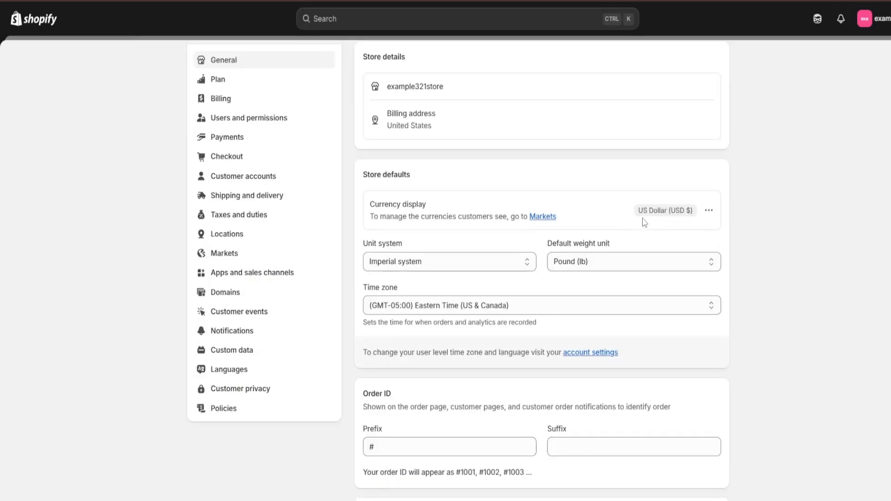
{"action": "scroll", "coordinate": [648, 223], "scroll_direction": "up", "scroll_amount": 1}
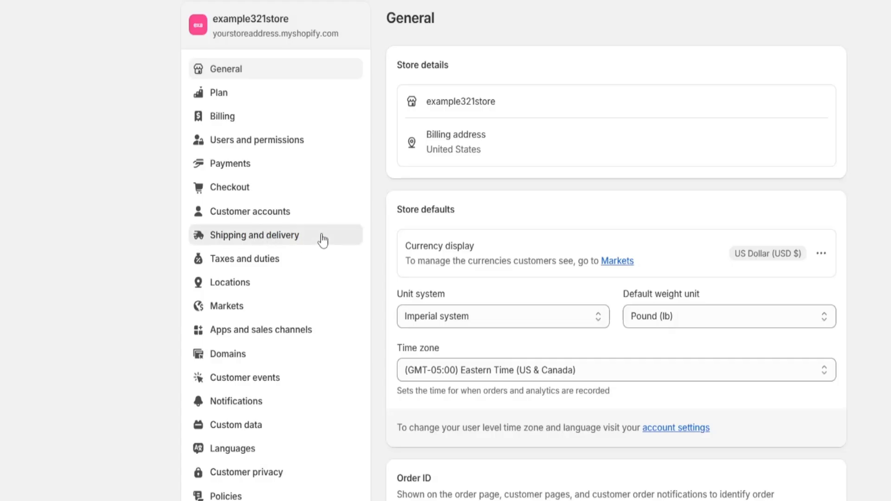
Open the shipping and delivery settings and look over the shipping rates, delivery dates and pickup options
{"action": "left_click", "coordinate": [322, 238]}
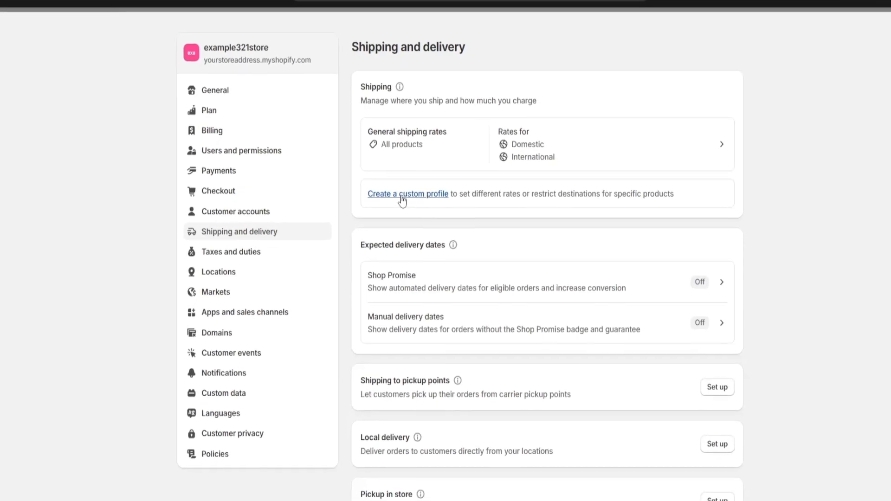
{"action": "scroll", "coordinate": [430, 253], "scroll_direction": "down", "scroll_amount": 1}
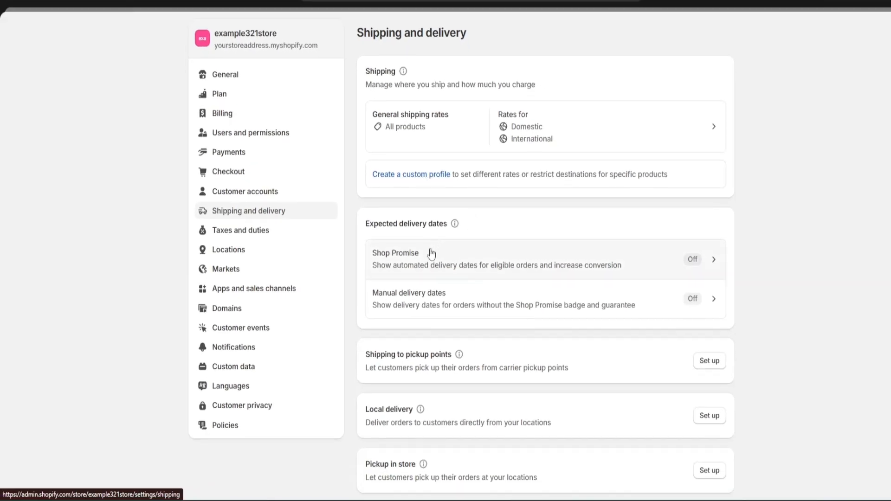
{"action": "scroll", "coordinate": [457, 221], "scroll_direction": "up", "scroll_amount": 1}
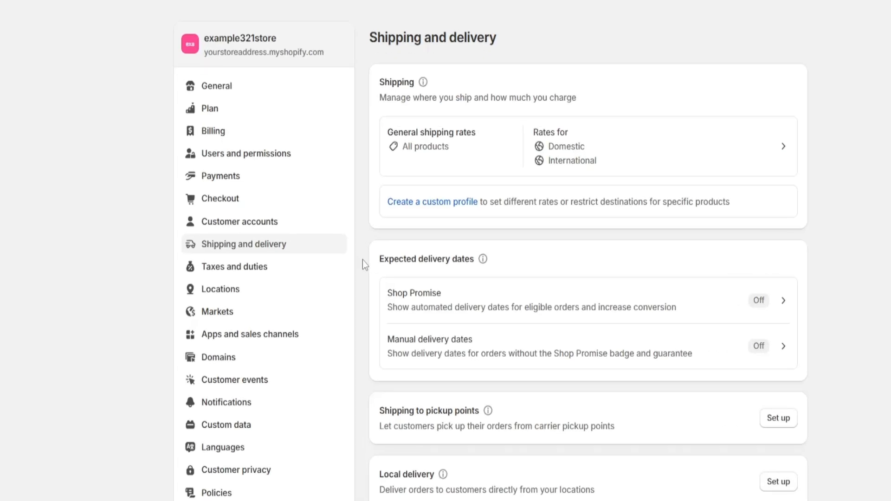
Open the taxes and duties settings and look over the regional tax and duty collection list
{"action": "left_click", "coordinate": [291, 273]}
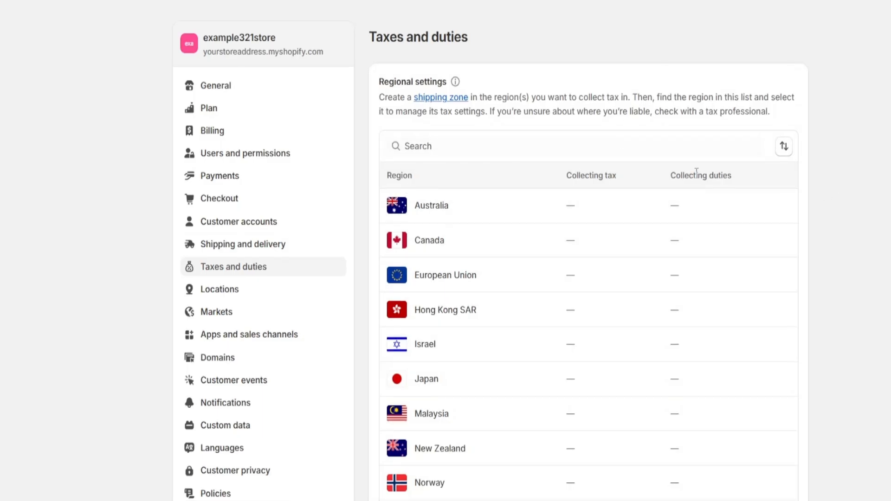
{"action": "scroll", "coordinate": [664, 224], "scroll_direction": "down", "scroll_amount": 2}
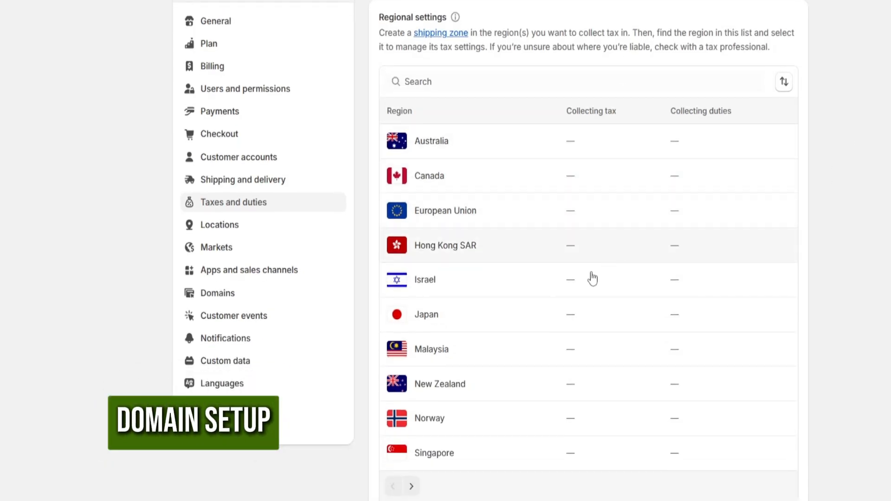
{"action": "scroll", "coordinate": [478, 251], "scroll_direction": "up", "scroll_amount": 2}
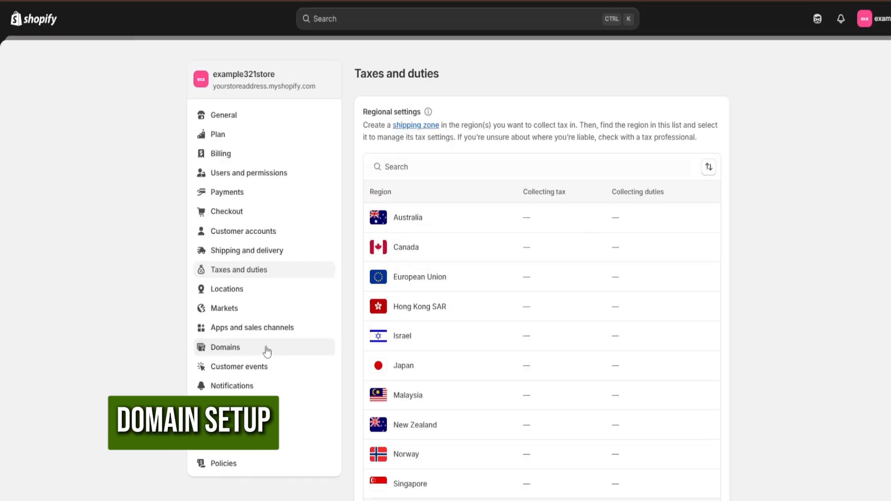
Open the option to buy a new domain in the domain settings and search for newvibenewlife
{"action": "left_click", "coordinate": [267, 352]}
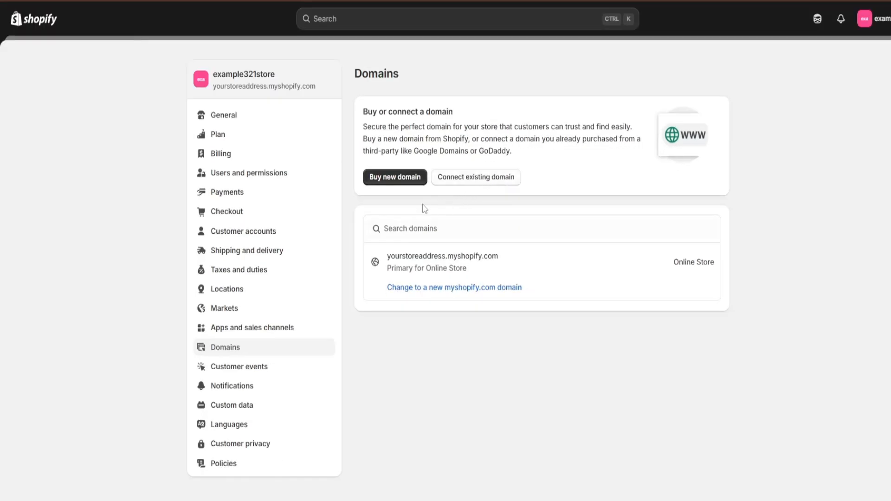
{"action": "left_click", "coordinate": [394, 180]}
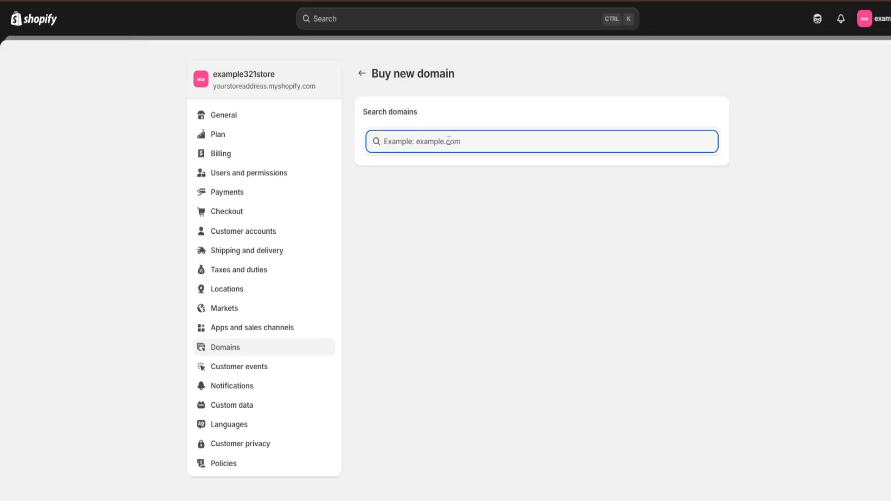
{"action": "type", "text": "newvibenewlife"}
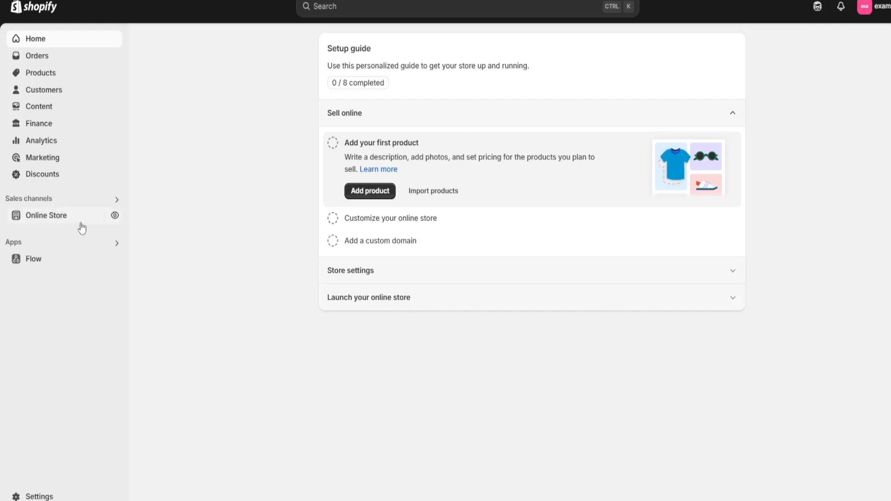
Open the plan options from the online store's themes page and select the Basic plan
{"action": "left_click", "coordinate": [51, 218]}
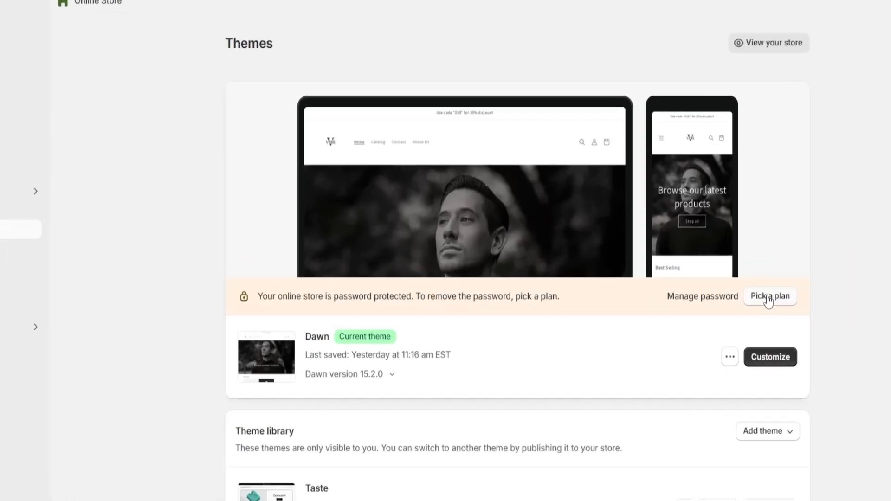
{"action": "left_click", "coordinate": [769, 297]}
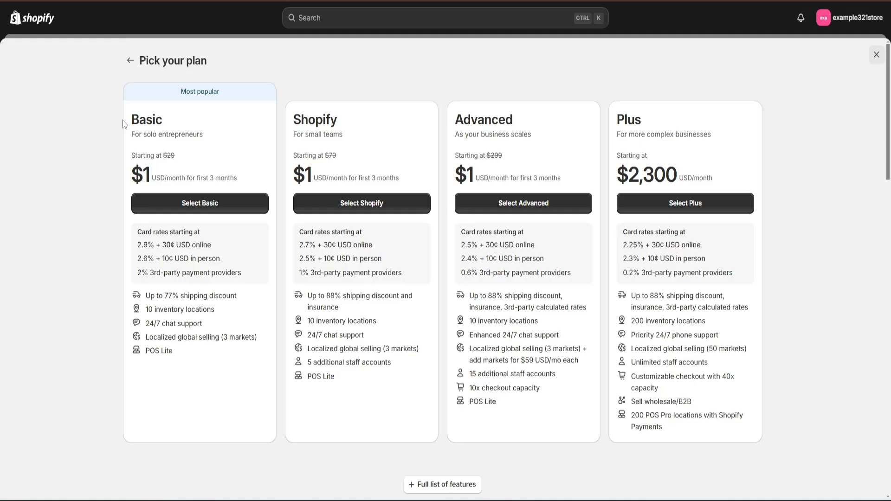
{"action": "left_click_drag", "start_coordinate": [128, 126], "coordinate": [176, 126]}
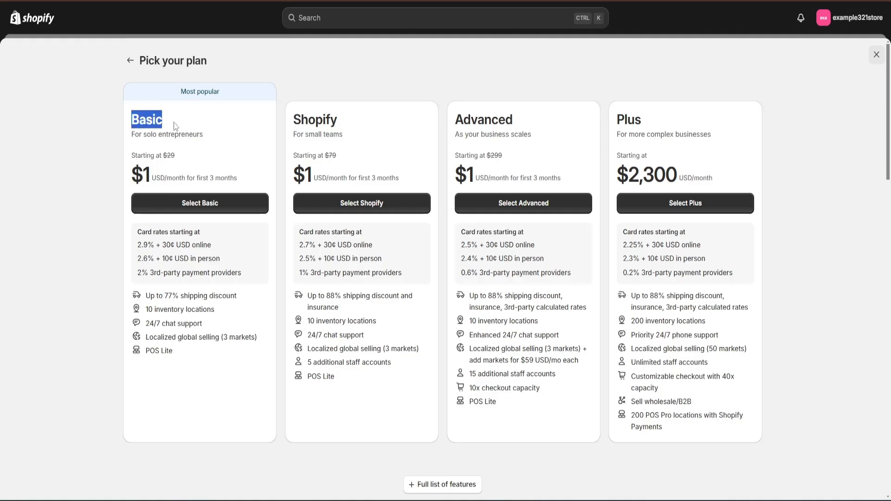
{"action": "left_click", "coordinate": [198, 123]}
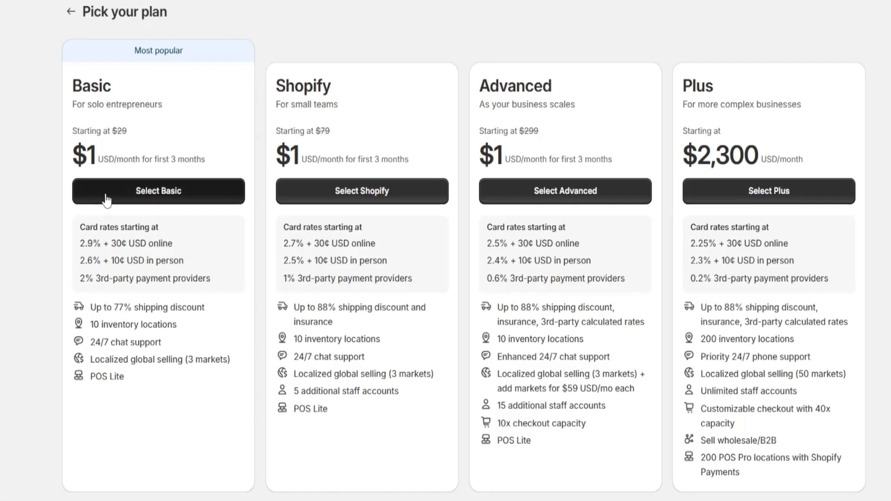
{"action": "left_click", "coordinate": [163, 199]}
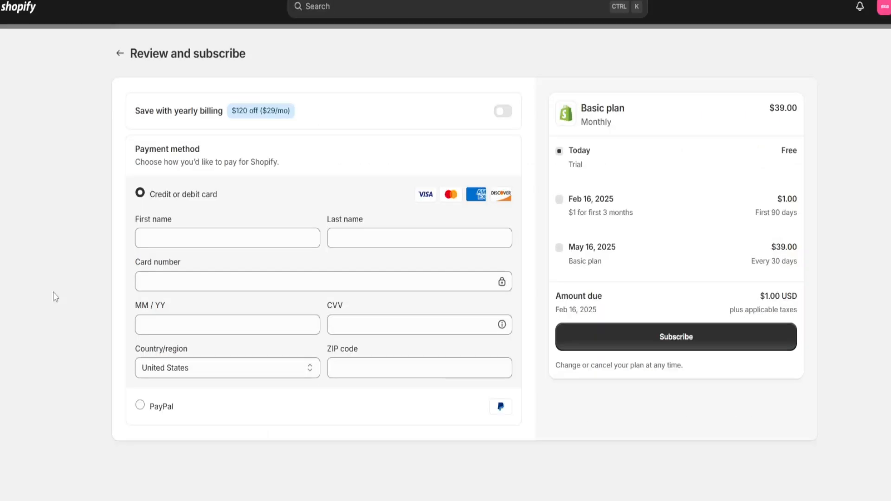
Examine the Basic plan's subscription payment form, covering the name, card, expiry, CVV and ZIP code fields and the PayPal option, without filling it in
{"action": "left_click", "coordinate": [356, 242]}
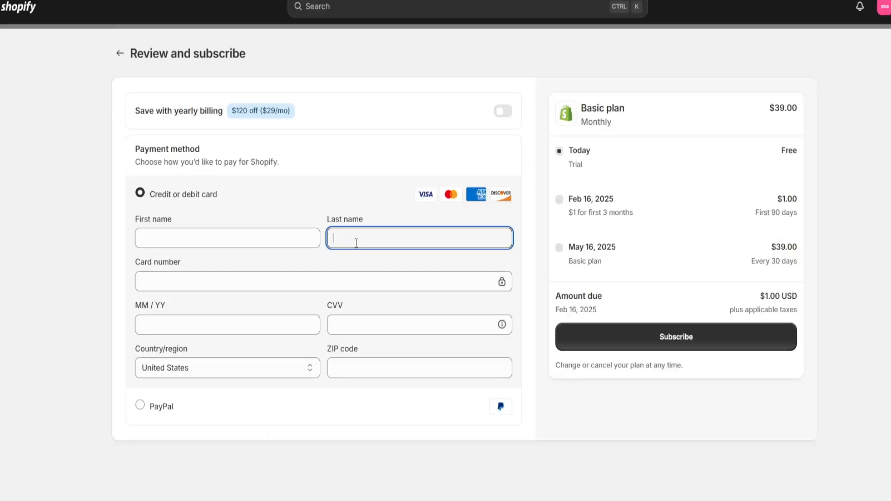
{"action": "left_click", "coordinate": [187, 280]}
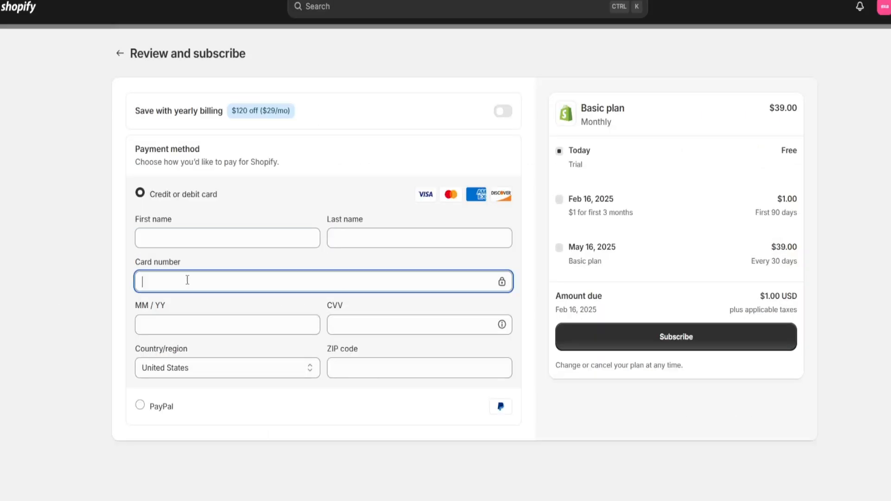
{"action": "left_click", "coordinate": [152, 409]}
{"action": "left_click", "coordinate": [356, 239]}
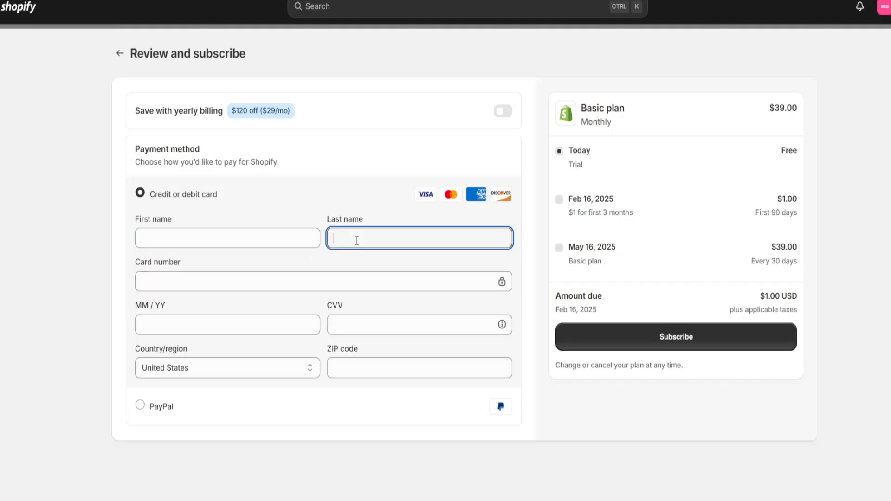
{"action": "left_click", "coordinate": [188, 280]}
{"action": "left_click", "coordinate": [191, 325]}
{"action": "left_click", "coordinate": [336, 327]}
{"action": "left_click", "coordinate": [340, 368]}
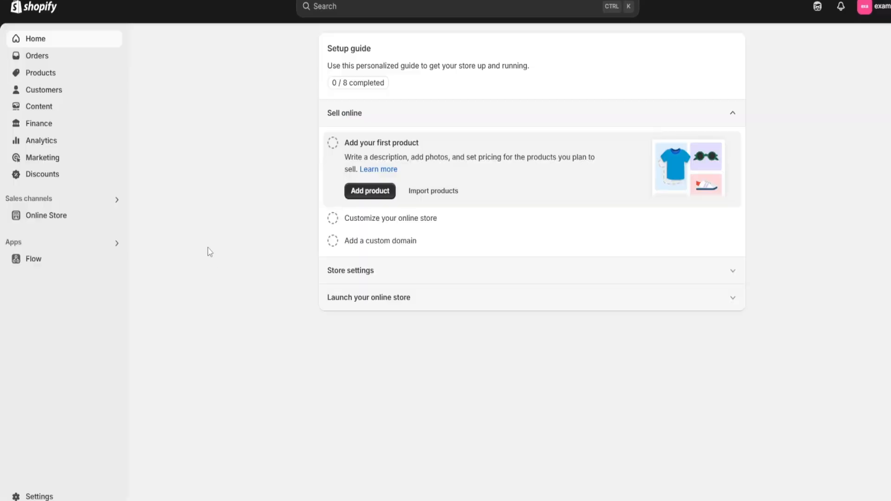
Open the online store's themes page from the admin home
{"action": "left_click", "coordinate": [50, 217]}
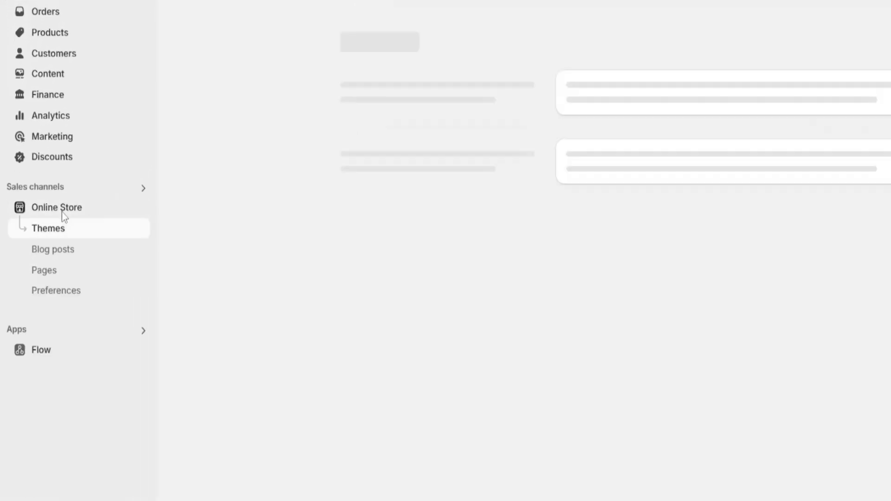